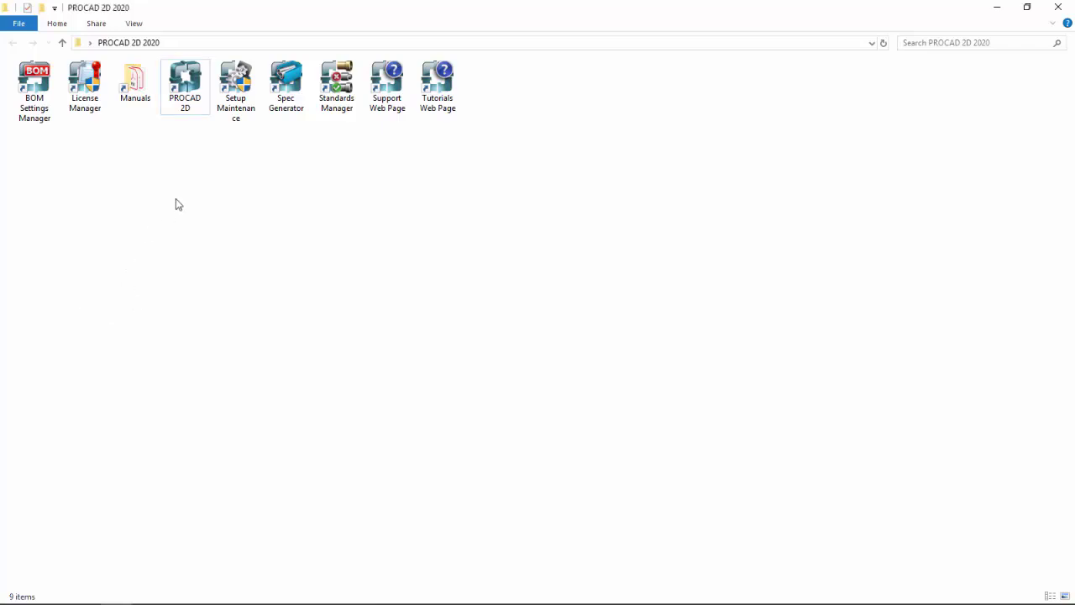
Step: Launch PROCAD 2D from the PROCAD 2D 2020 folder so AutoCAD opens with its Drawing Manager
double_click(186, 84)
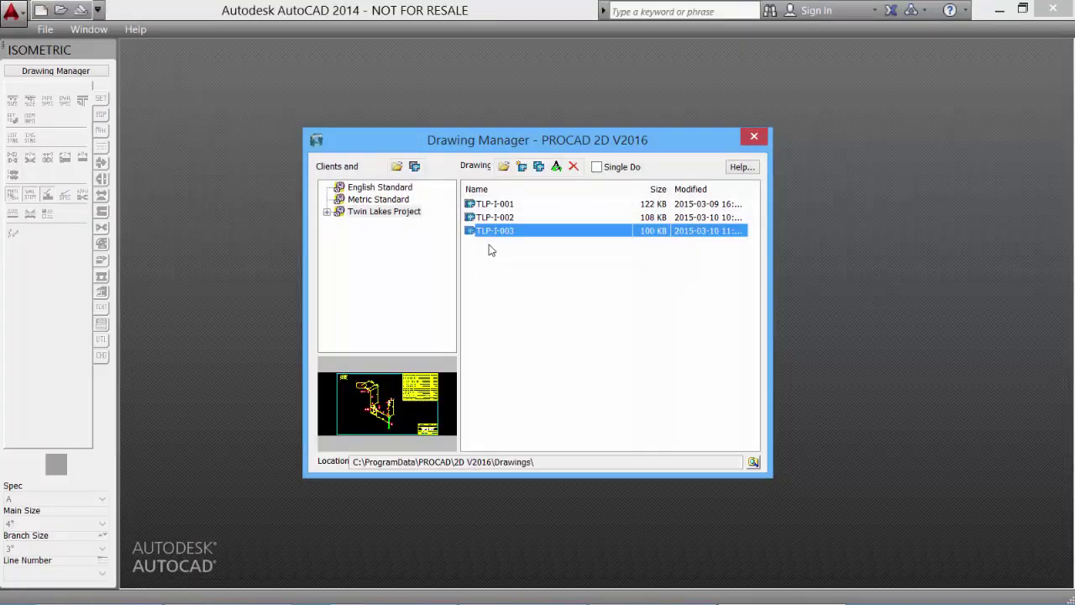
Step: Under Twin Lakes Project, create a new drawing named TLP-I-004 and open it
click(378, 202)
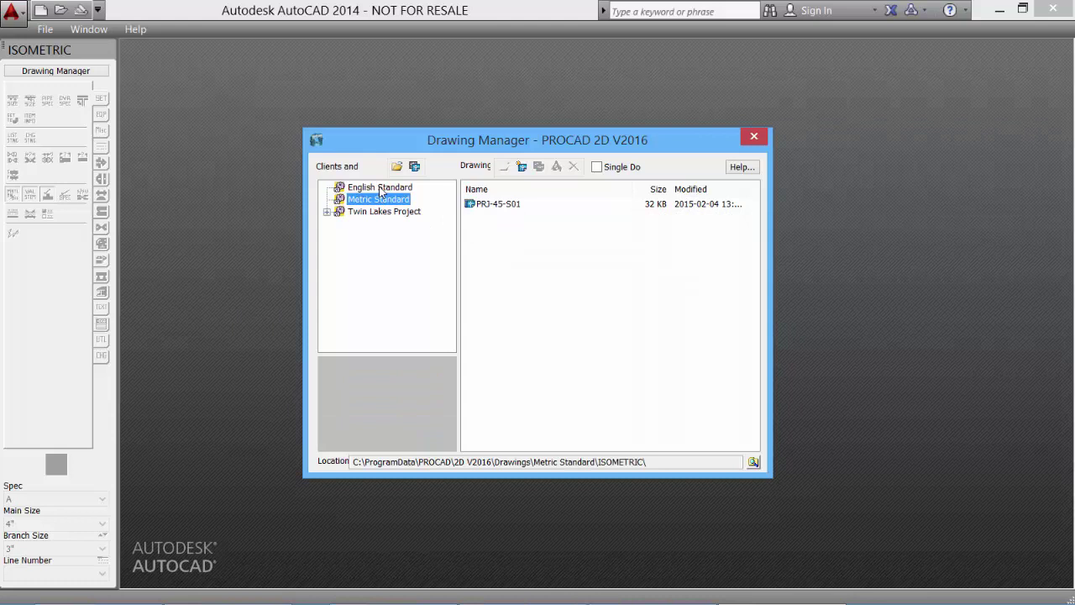
click(380, 188)
click(383, 212)
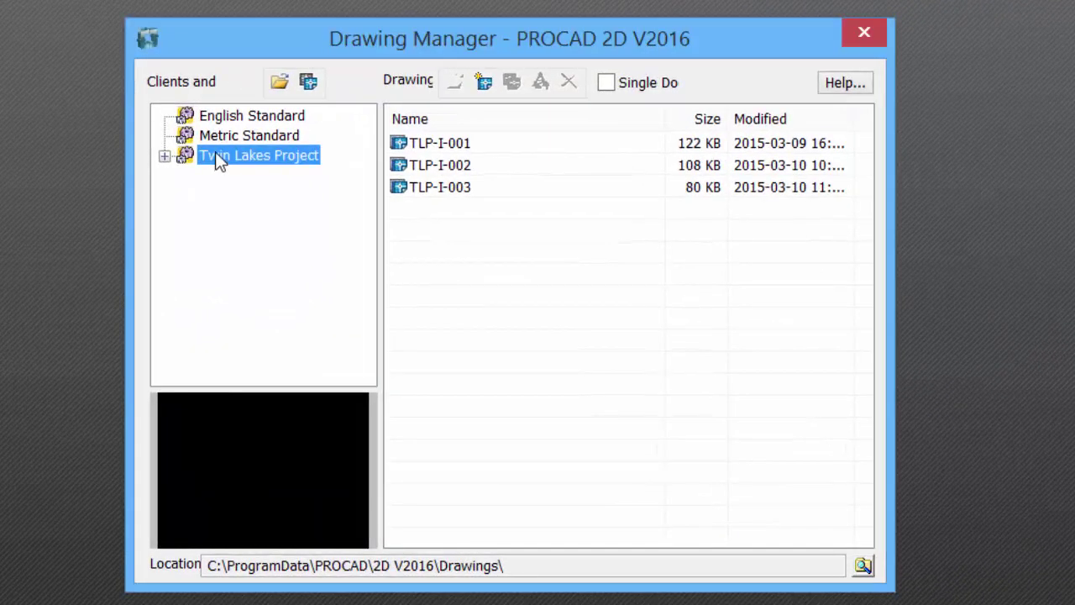
click(487, 84)
text(TLP-I-004)
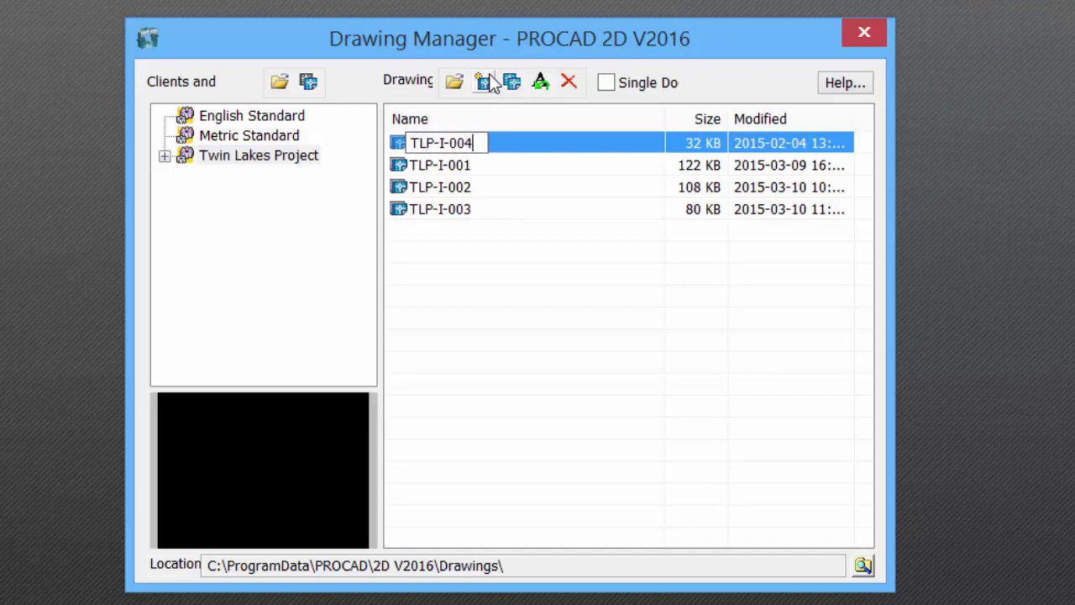
key(Return)
double_click(426, 214)
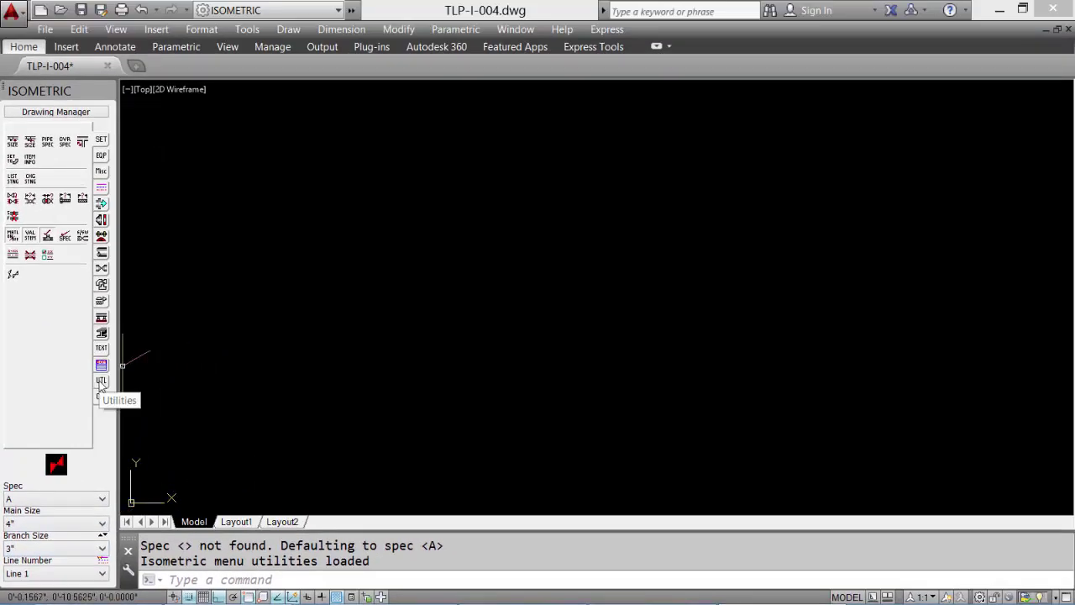
Step: Give the drawing a B 11"x17" sheet border
click(100, 382)
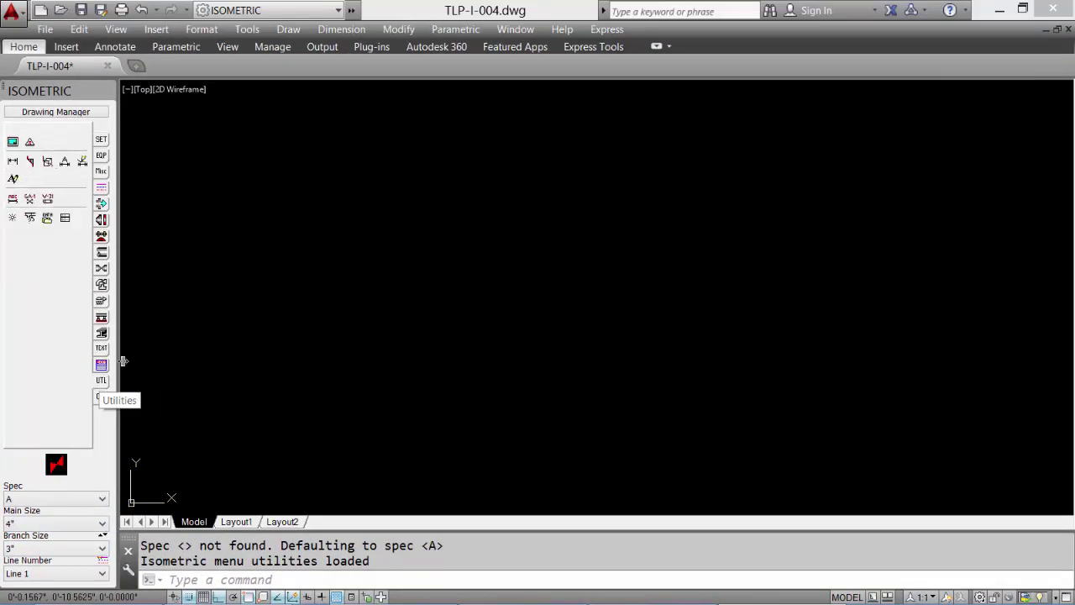
click(13, 143)
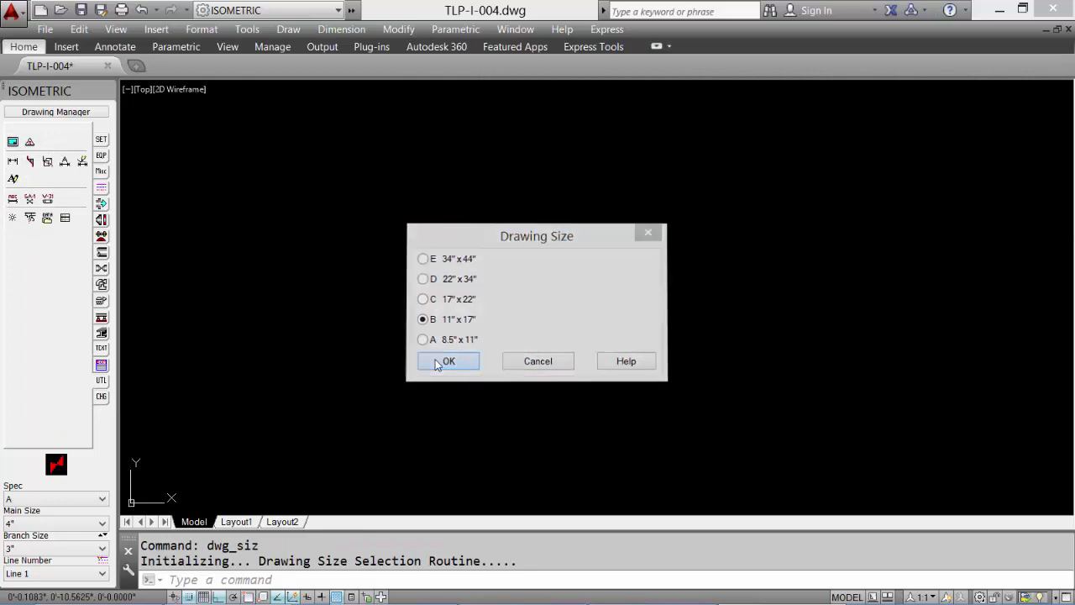
click(438, 363)
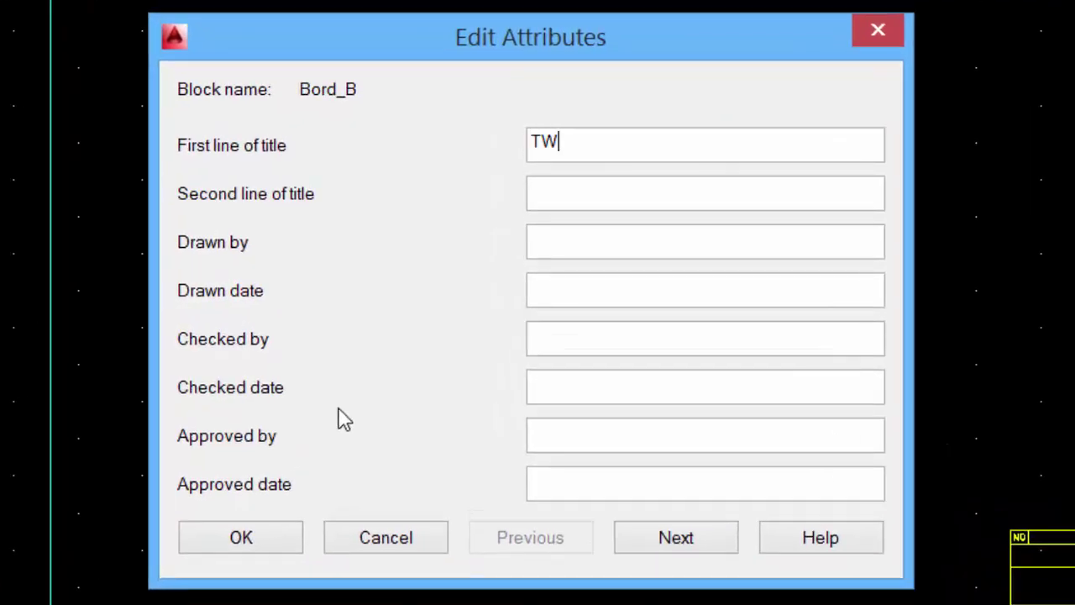
Step: Fill the title block with TWIN LAKES PROJECT, ISO - PL-103-4", dated 15-03-11
text(TWIN LAKES PROJECT)
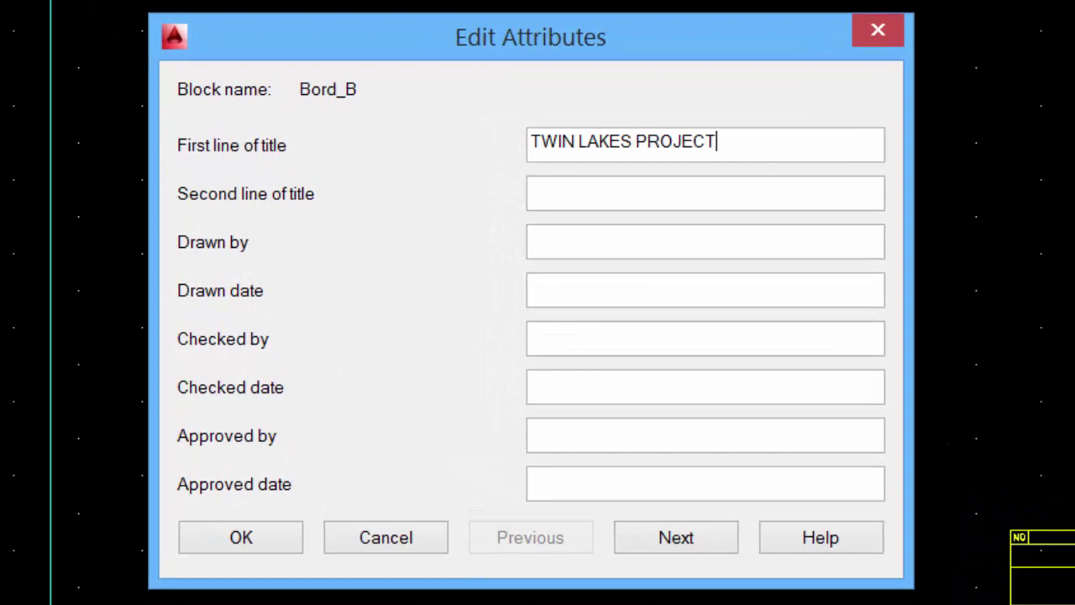
key(Tab)
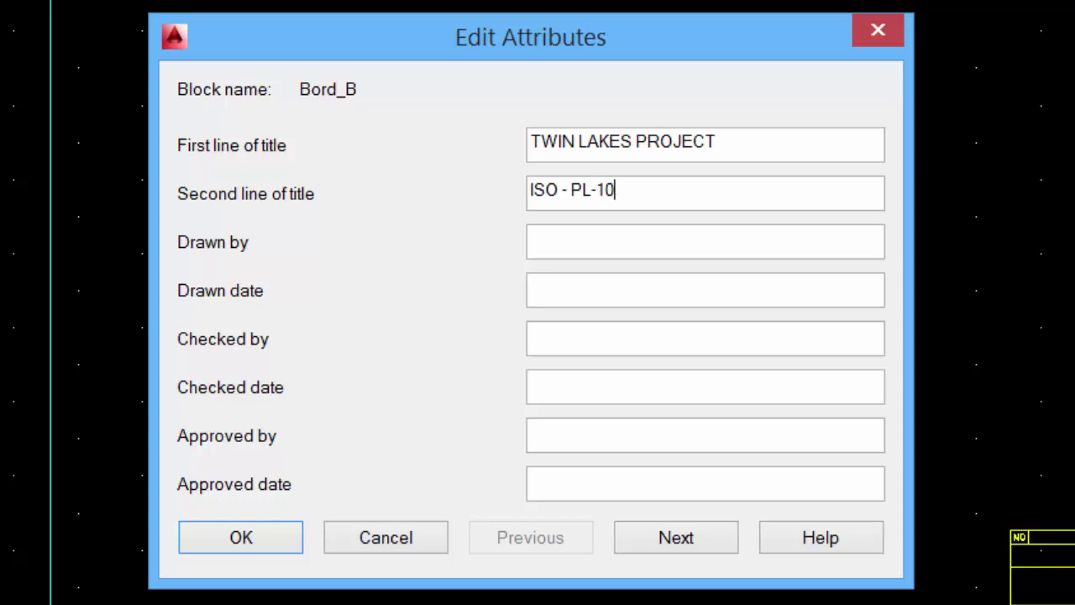
text(15-03-11)
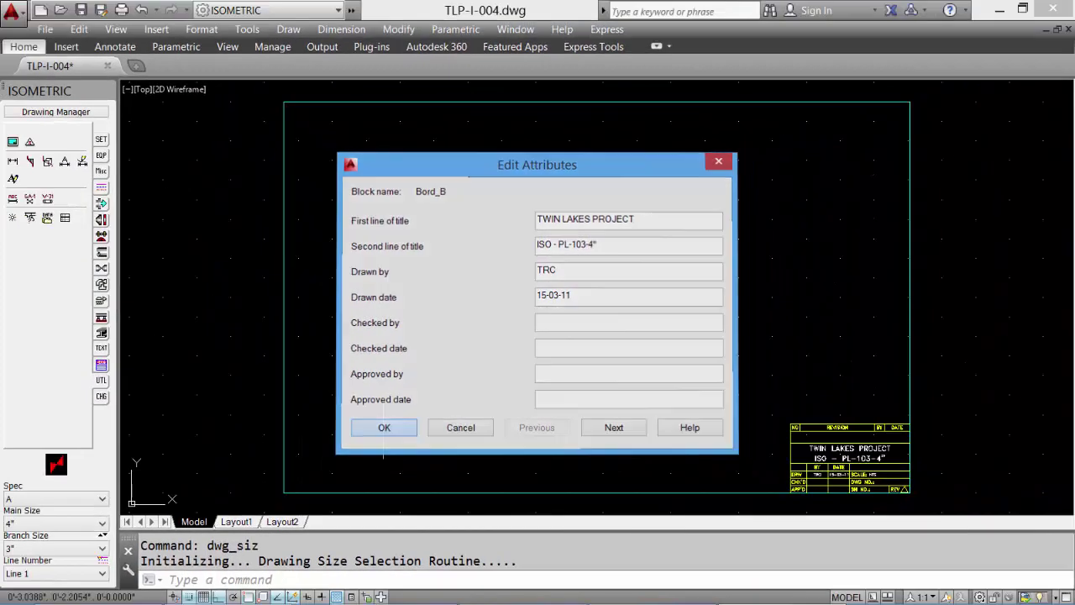
click(241, 537)
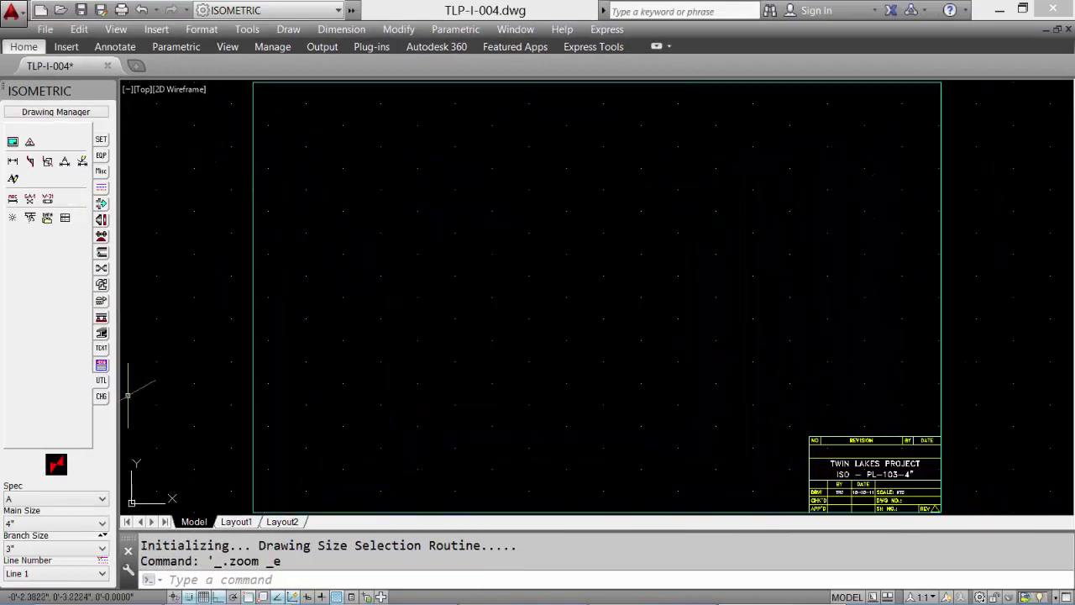
Step: Insert a first-style north arrow near the frame's top-left, then make PV-105-3" the current line number
click(100, 171)
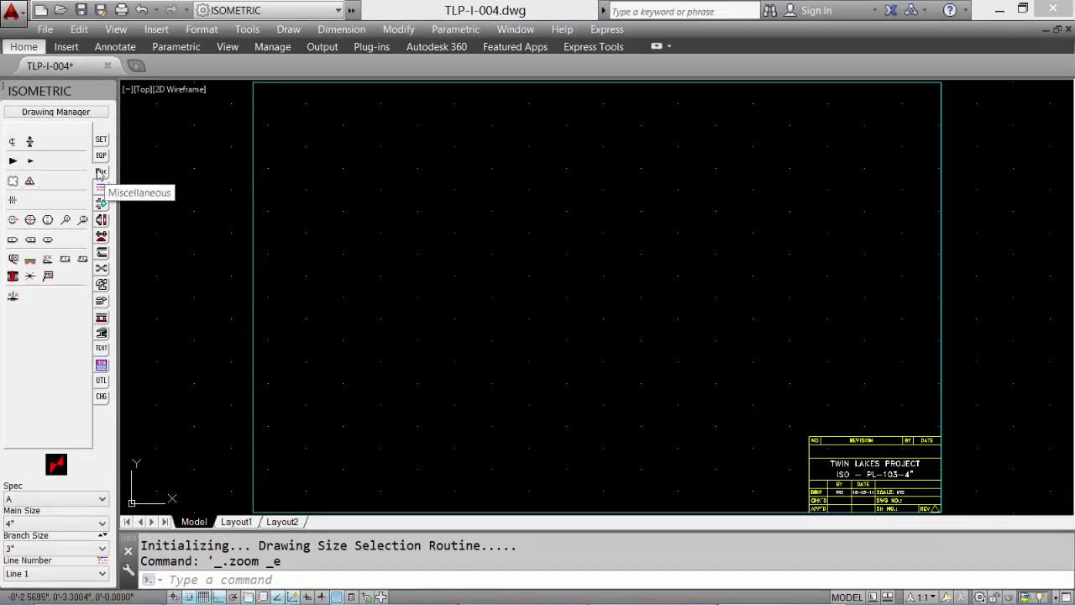
click(30, 143)
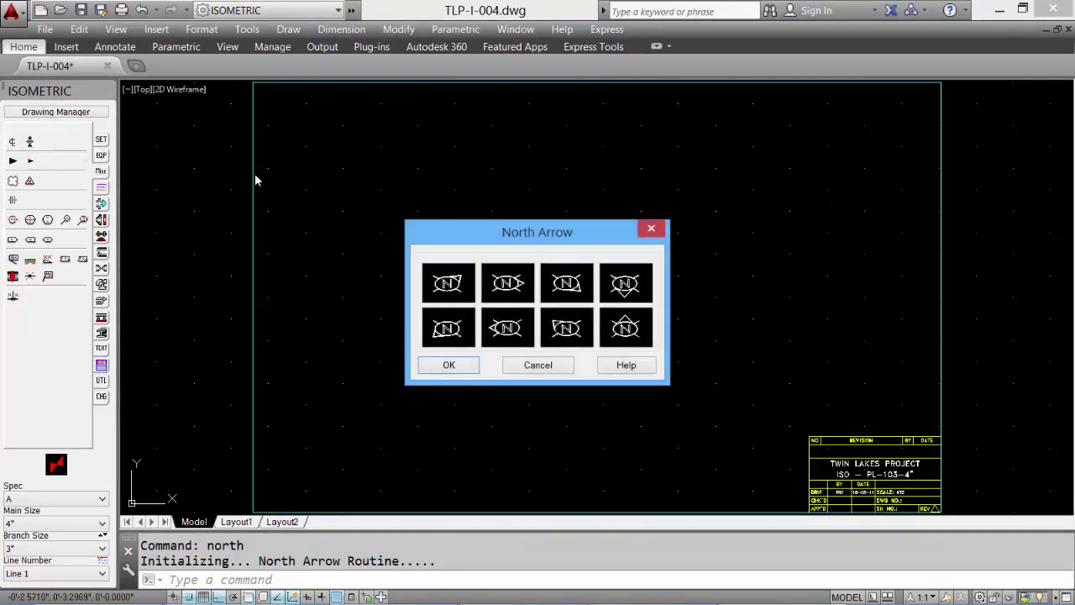
click(454, 291)
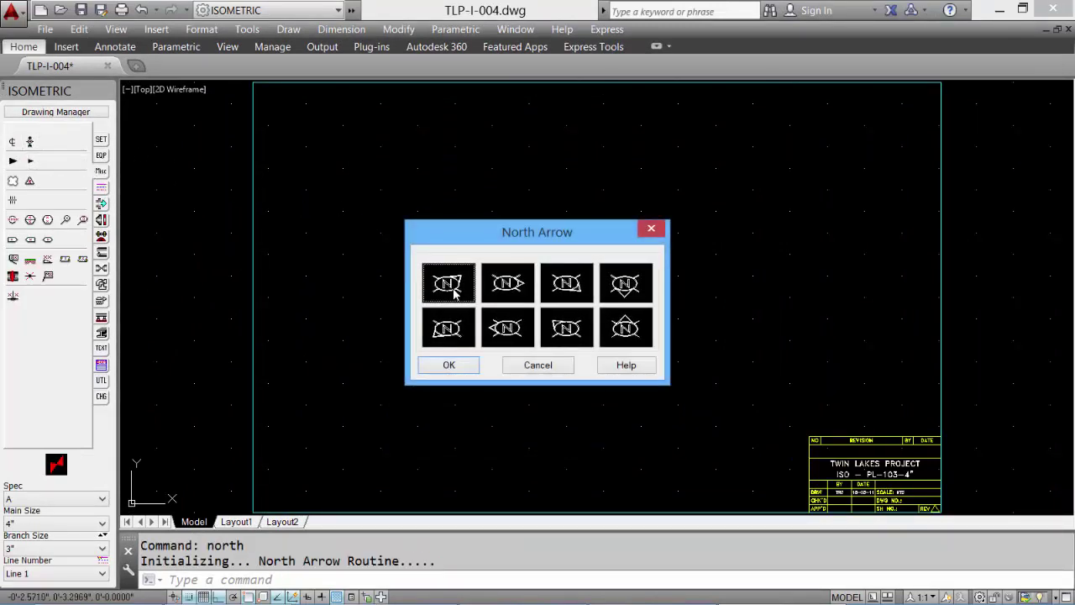
click(448, 365)
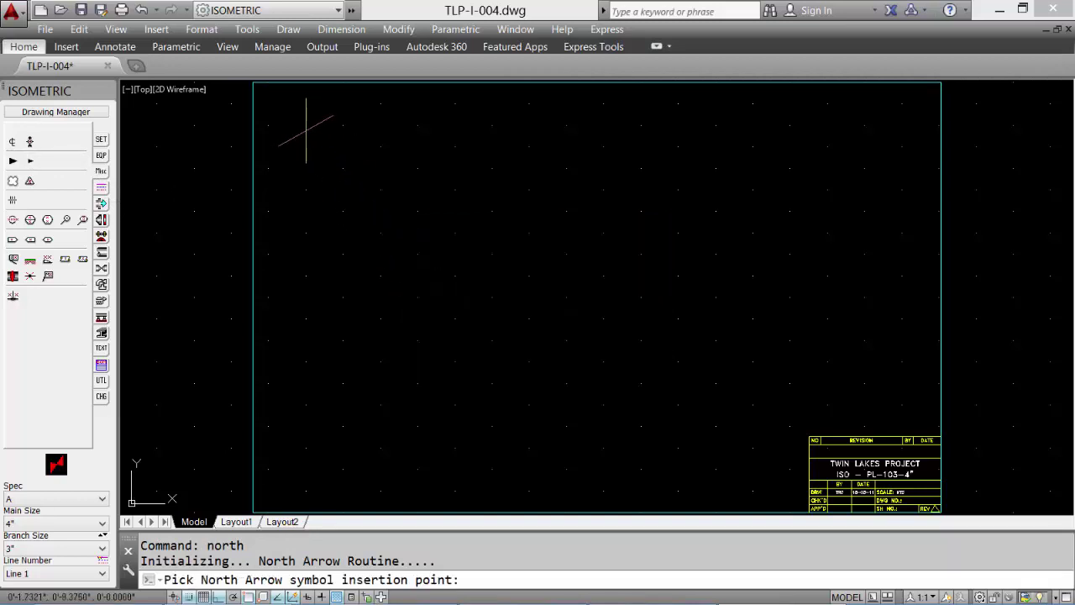
click(294, 124)
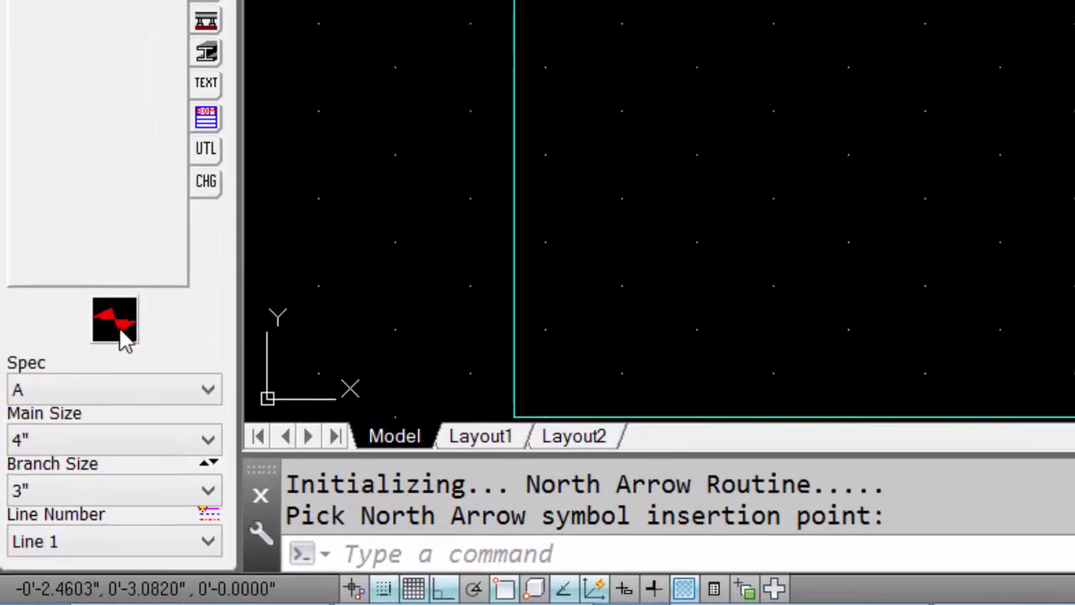
click(122, 542)
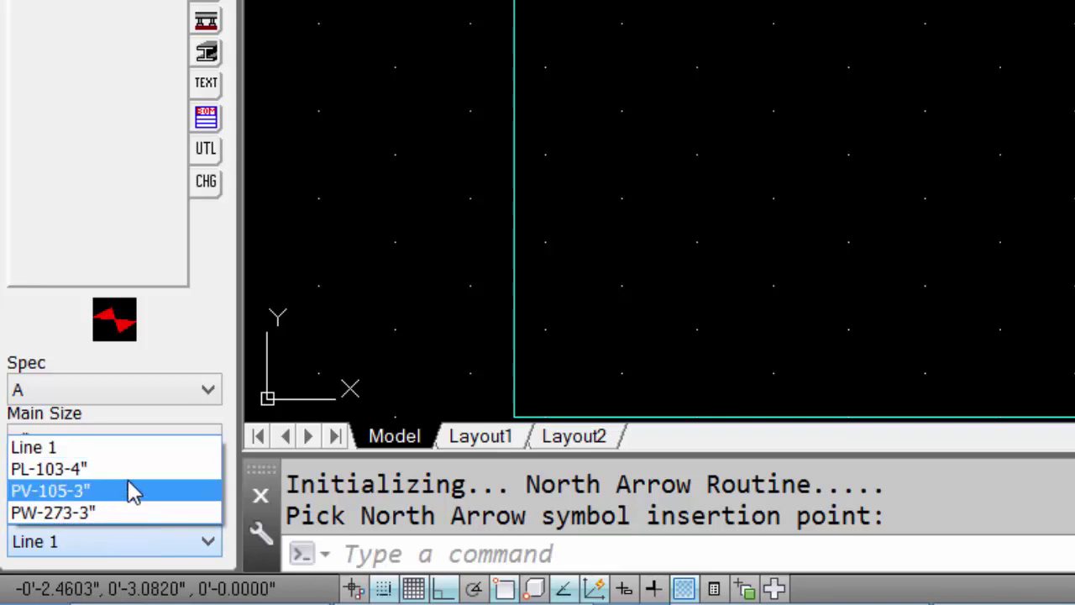
click(127, 493)
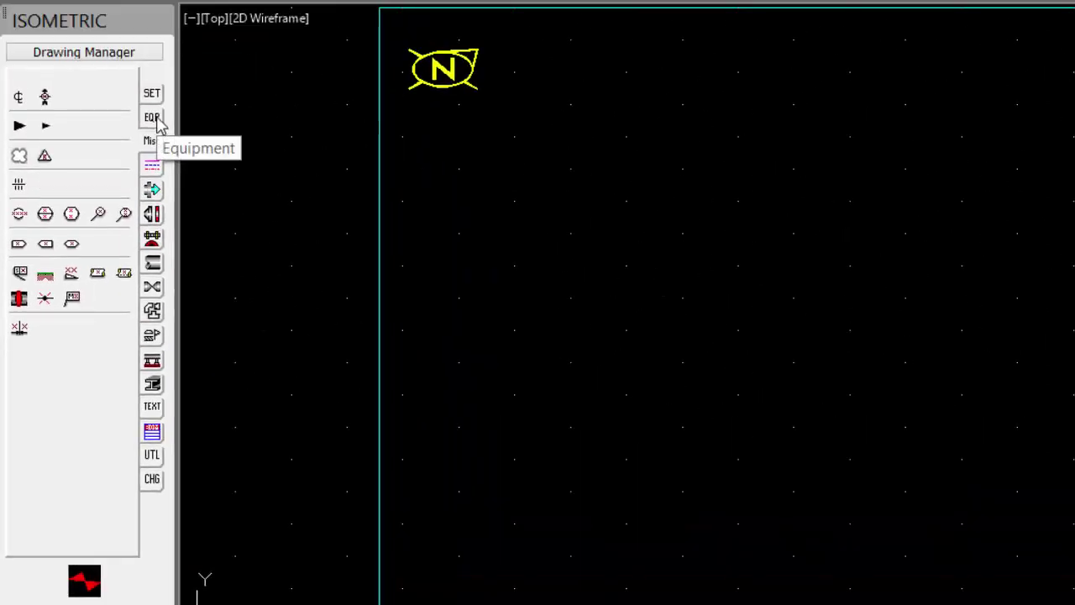
Step: Place a vertical vessel in flat view near the top of the sheet
click(157, 119)
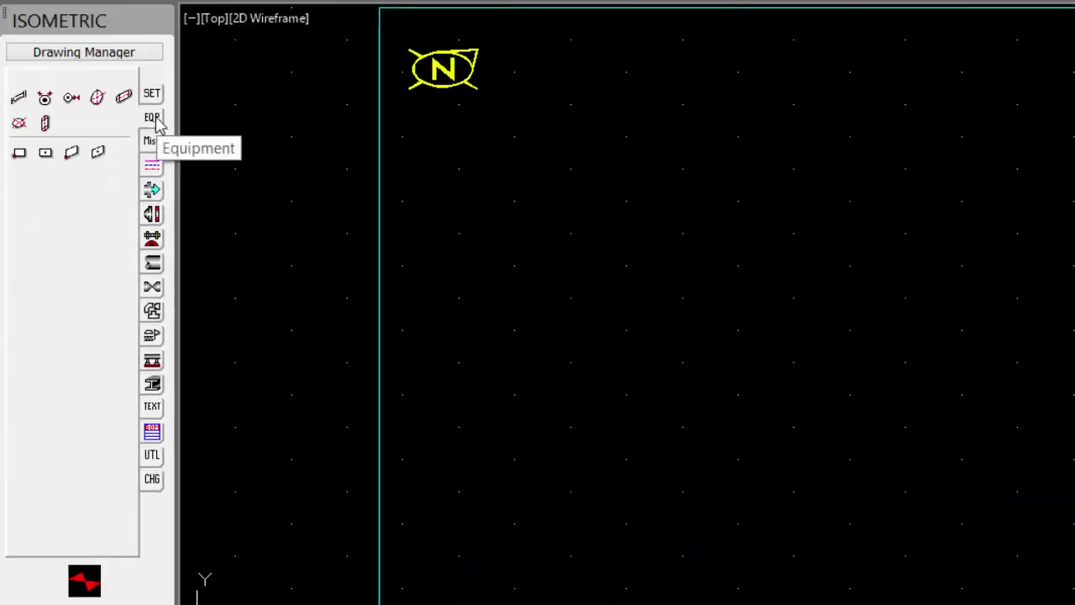
click(20, 124)
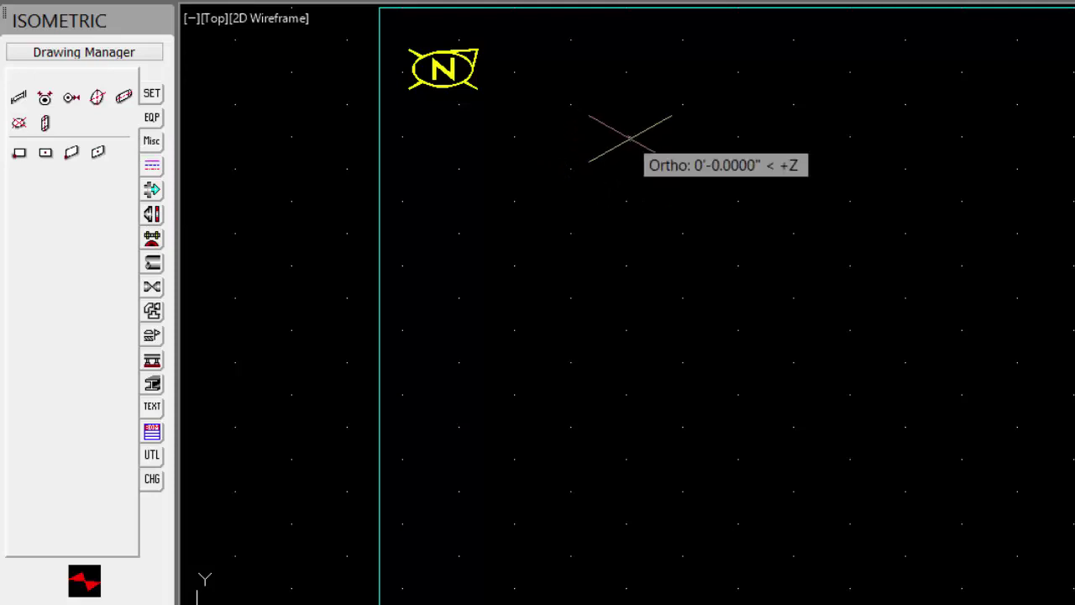
click(648, 158)
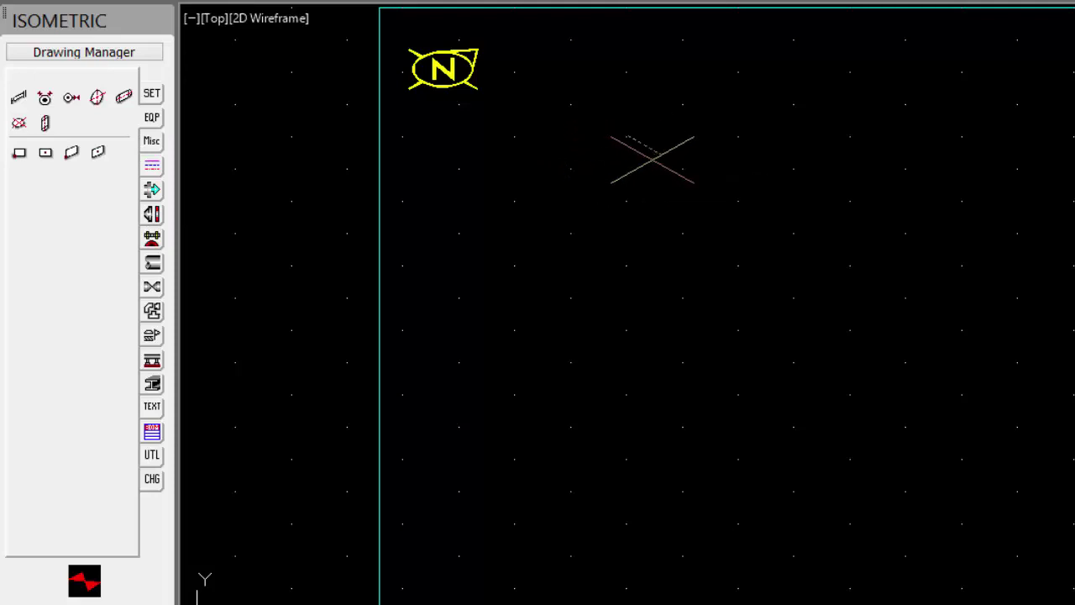
Step: Attach a nozzle at the vessel edge, inserted at its weld point, projecting 24 from the vessel centre
click(152, 215)
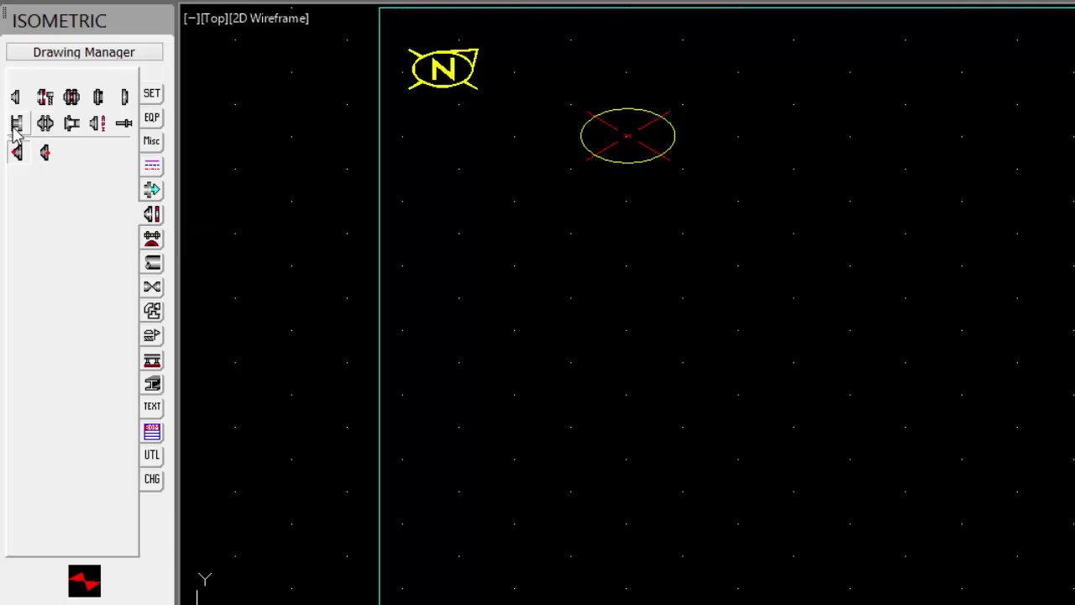
click(16, 152)
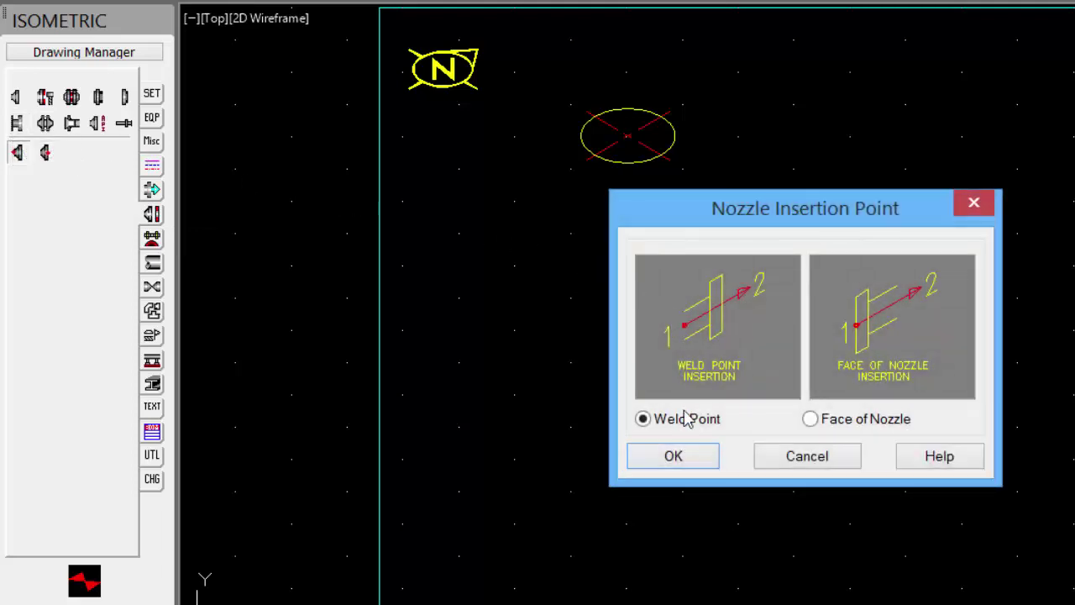
click(677, 458)
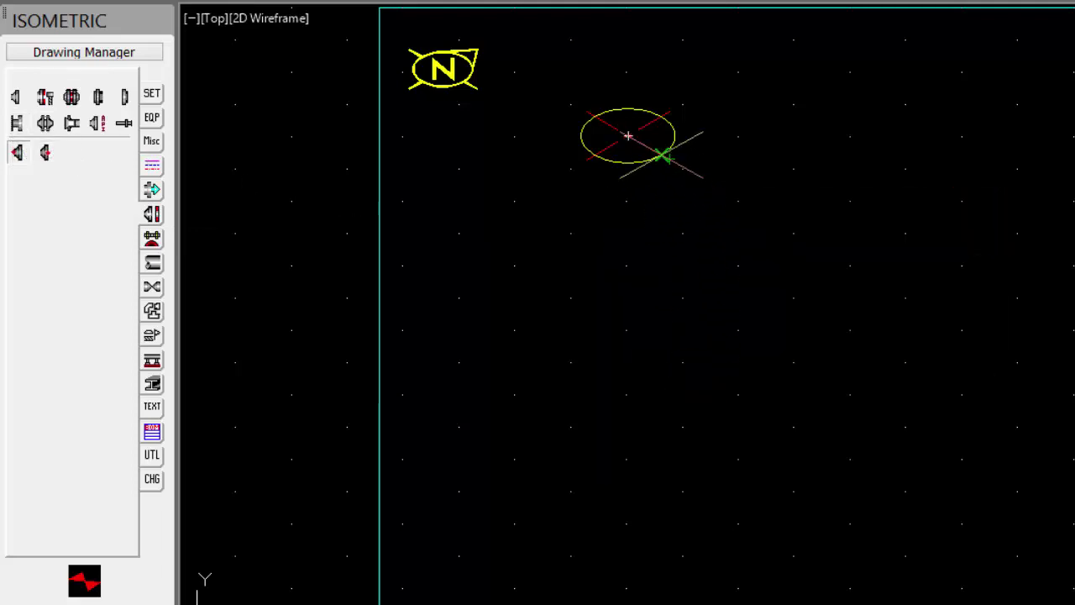
click(662, 156)
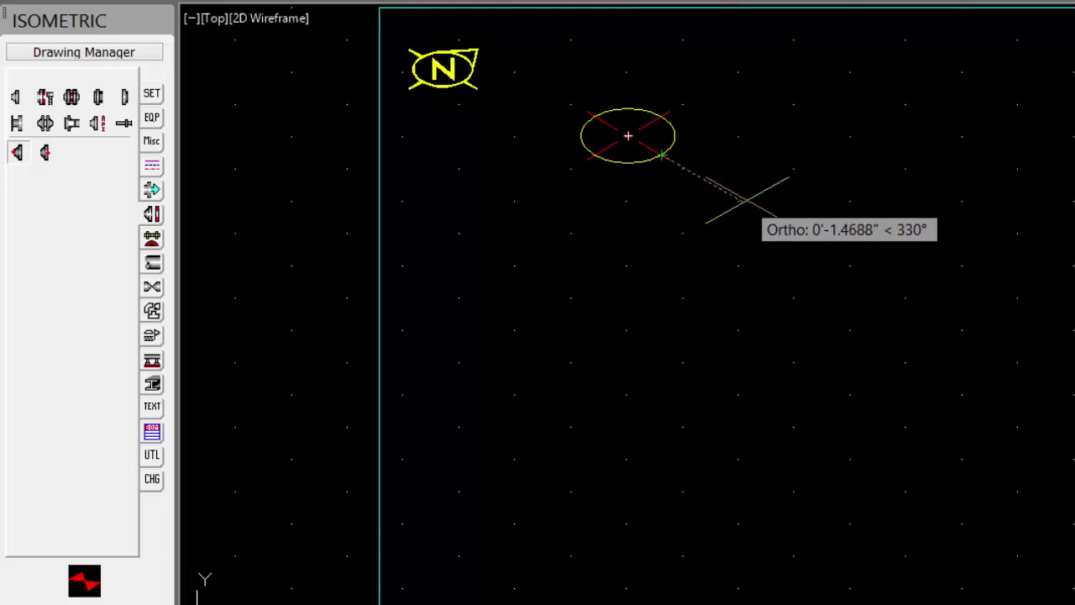
click(745, 200)
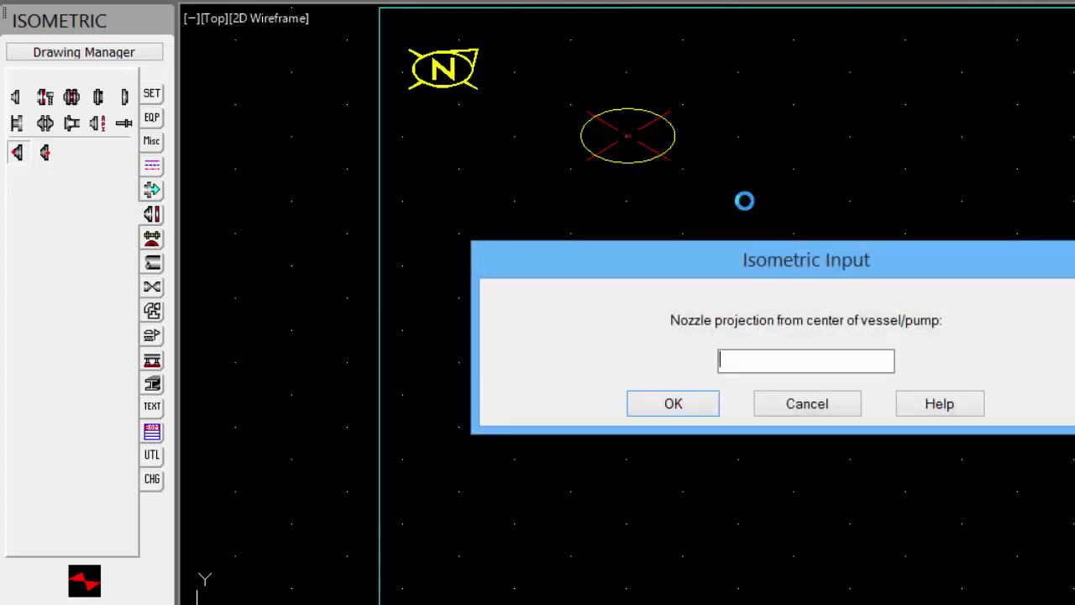
key(Return)
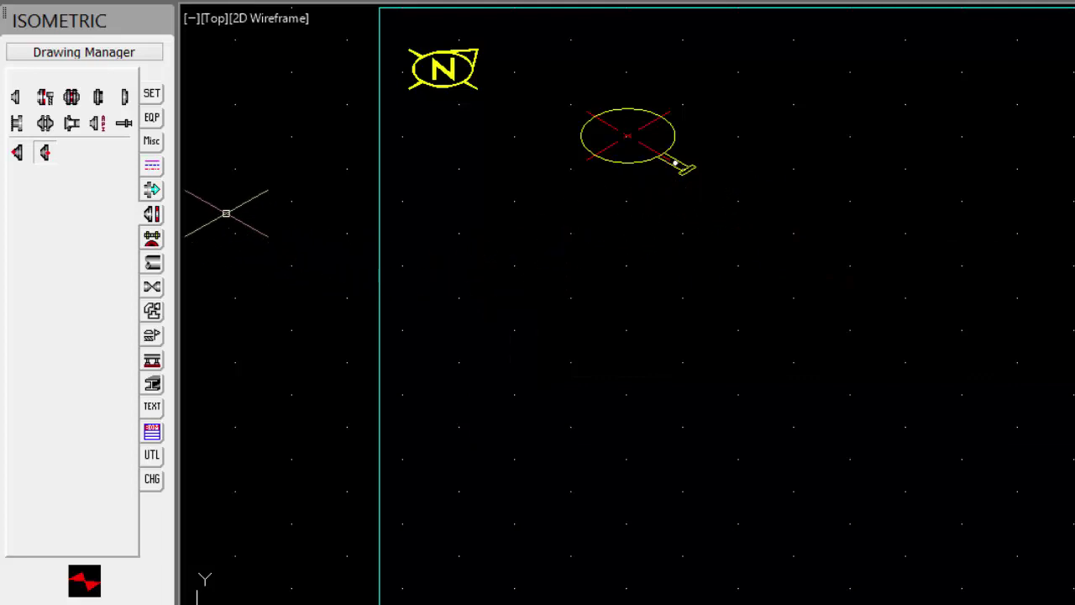
Step: Enable AutoRoute so routing starts with the next fitting
click(152, 192)
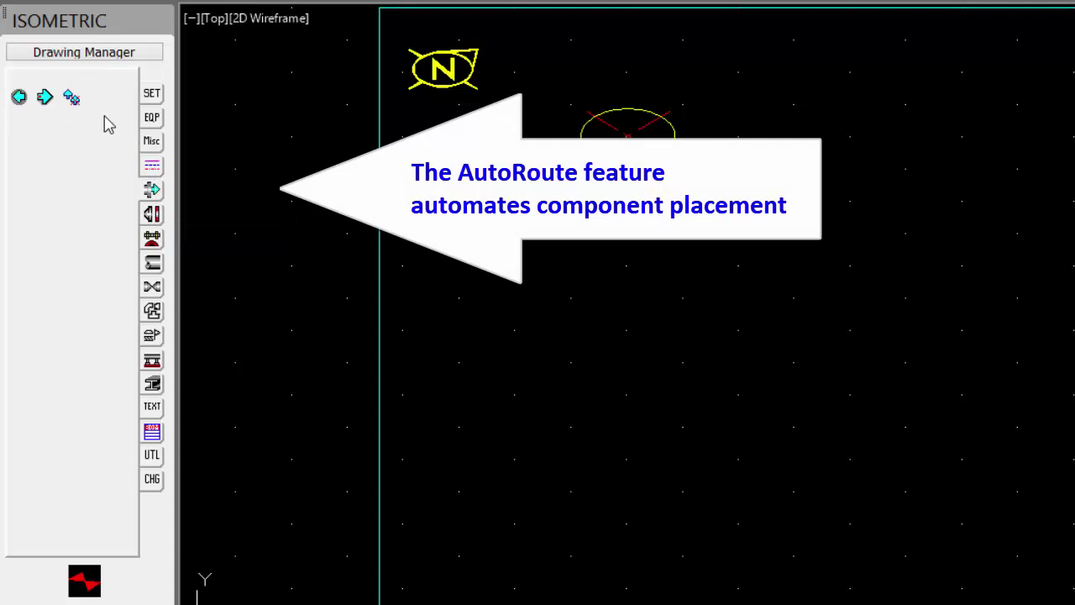
click(82, 105)
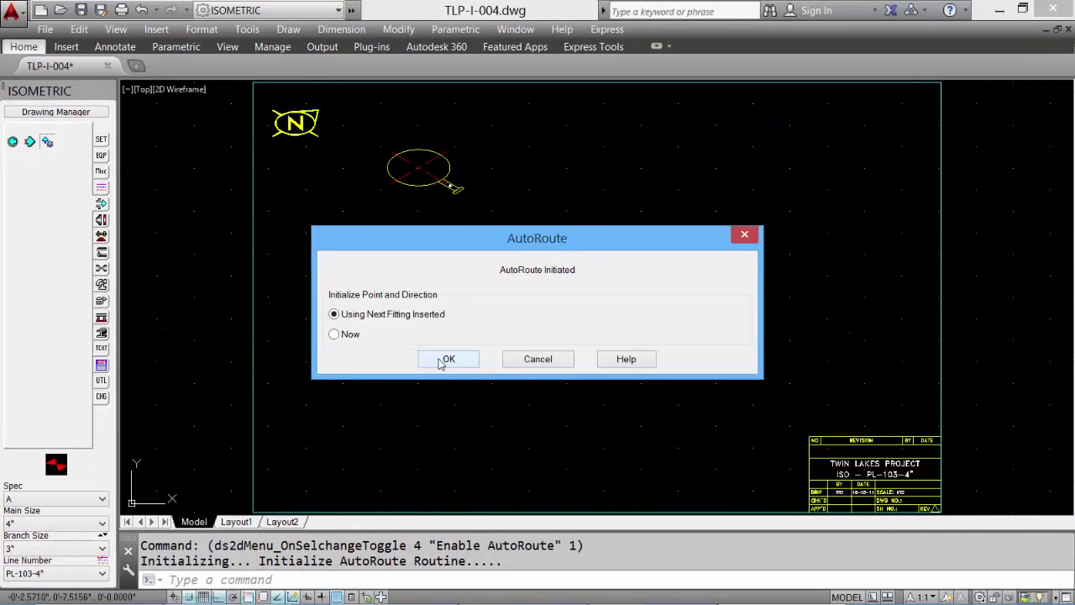
click(660, 427)
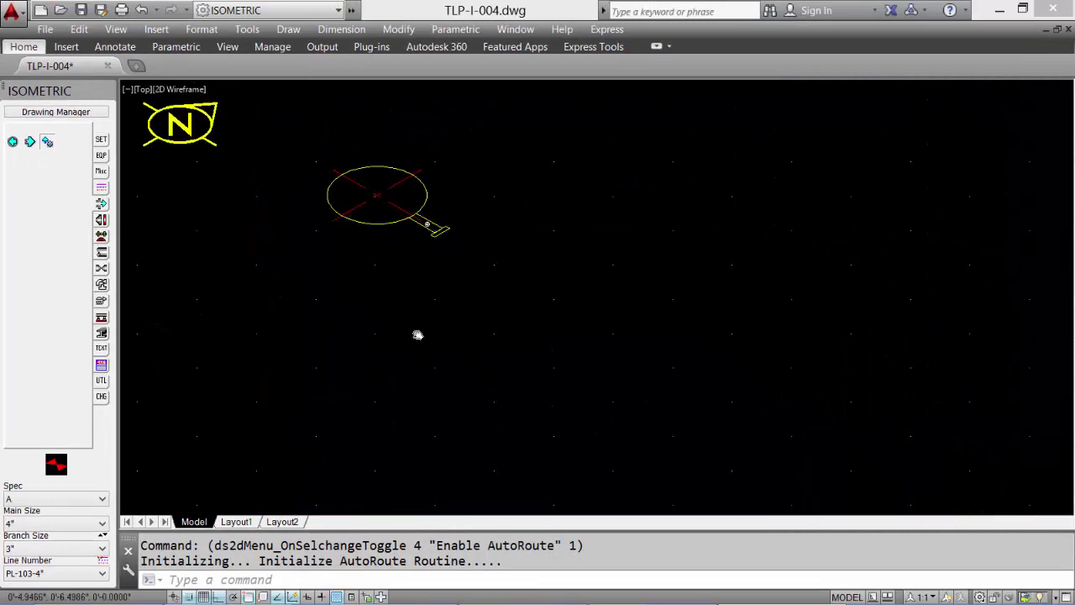
Step: Choose a flange with gasket and bolts, using face-of-flange insertion
click(100, 233)
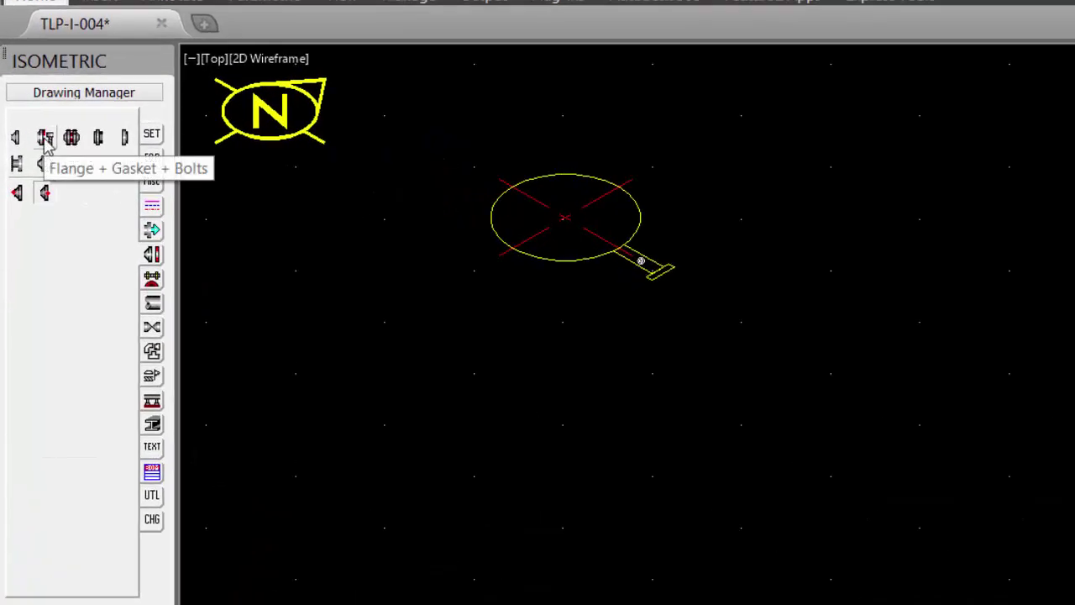
click(45, 139)
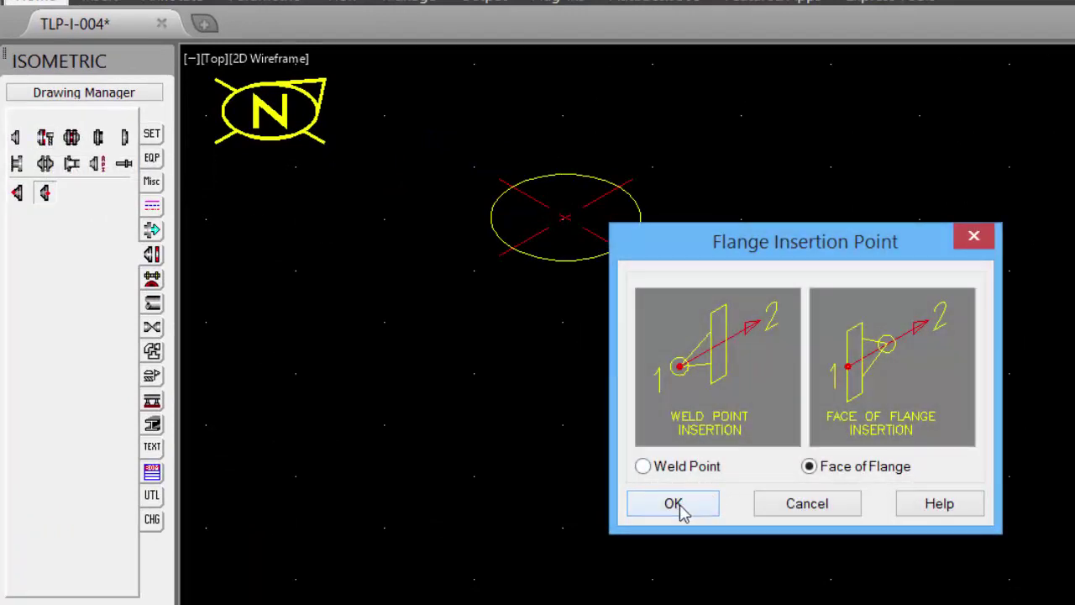
click(674, 503)
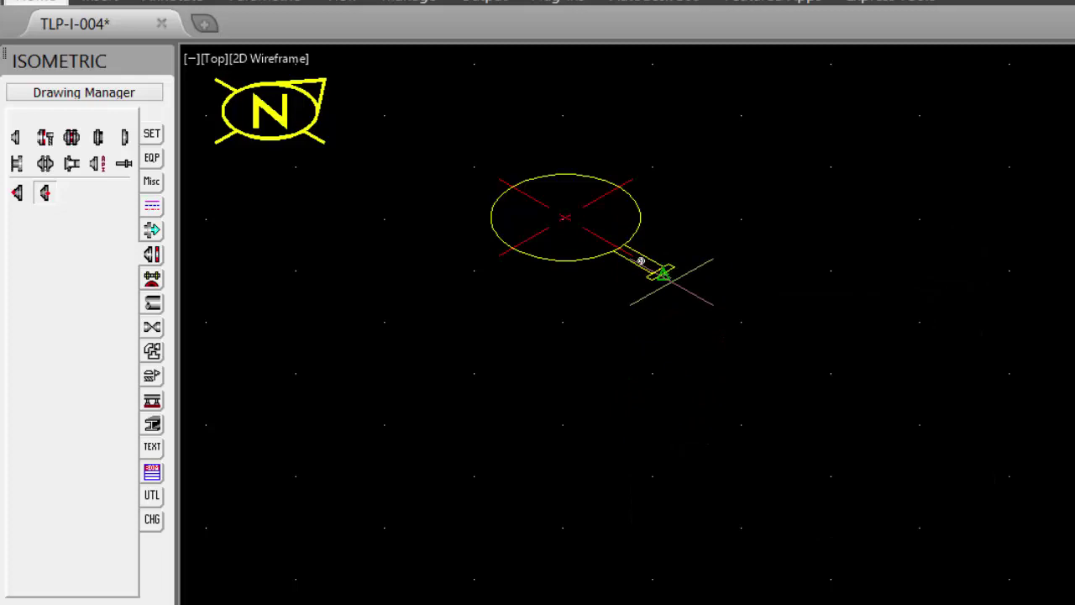
Step: Place the flange at the nozzle end and add a 90° LR elbow turning down
click(844, 386)
click(152, 375)
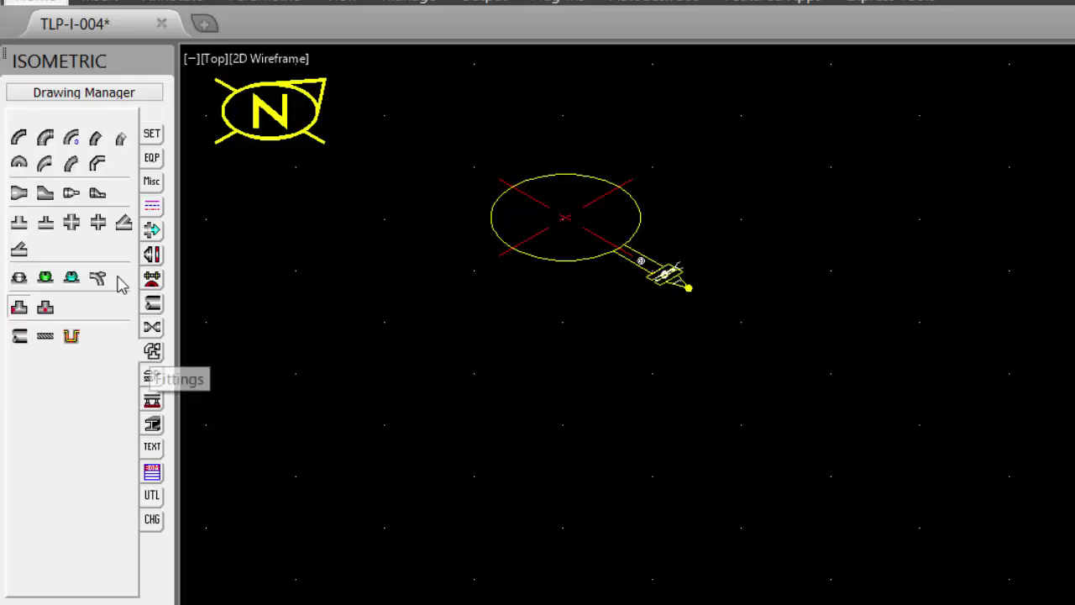
click(18, 137)
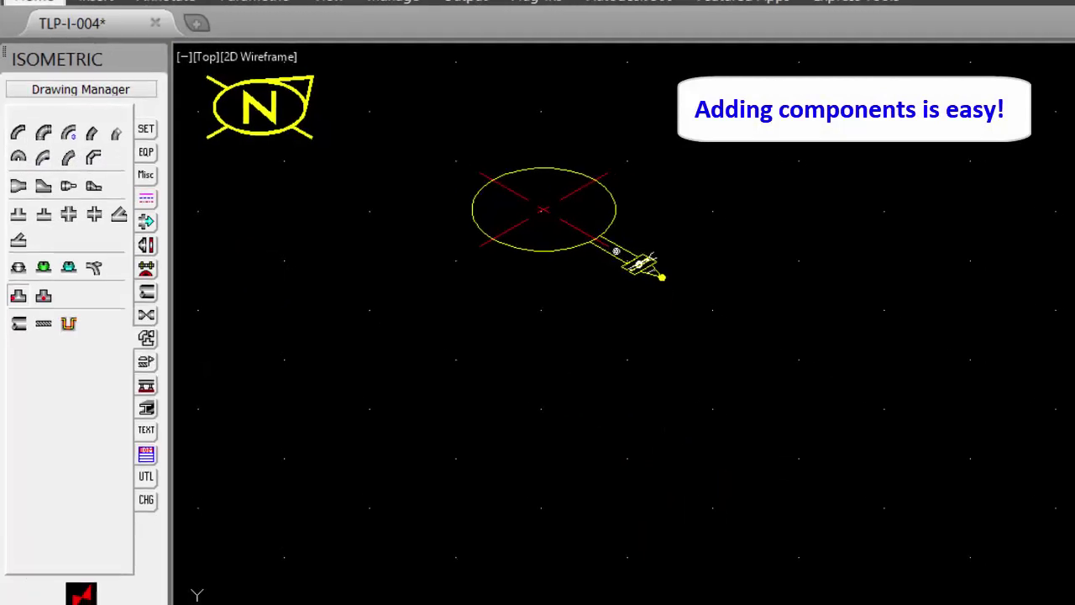
click(675, 491)
Step: Run a vertical pipe downward and add another elbow at its bottom end
click(20, 324)
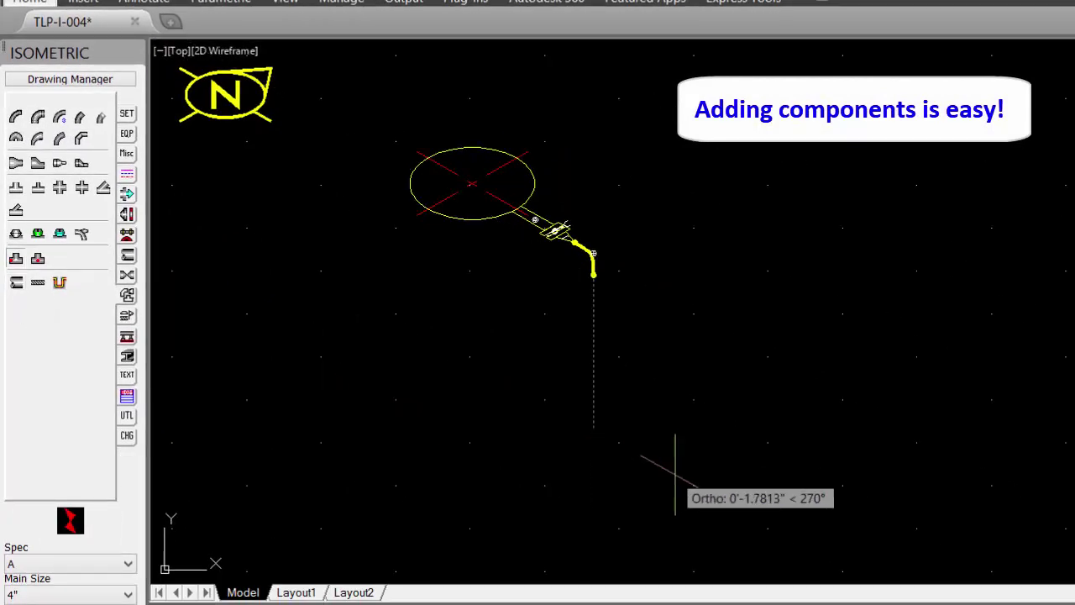
click(612, 440)
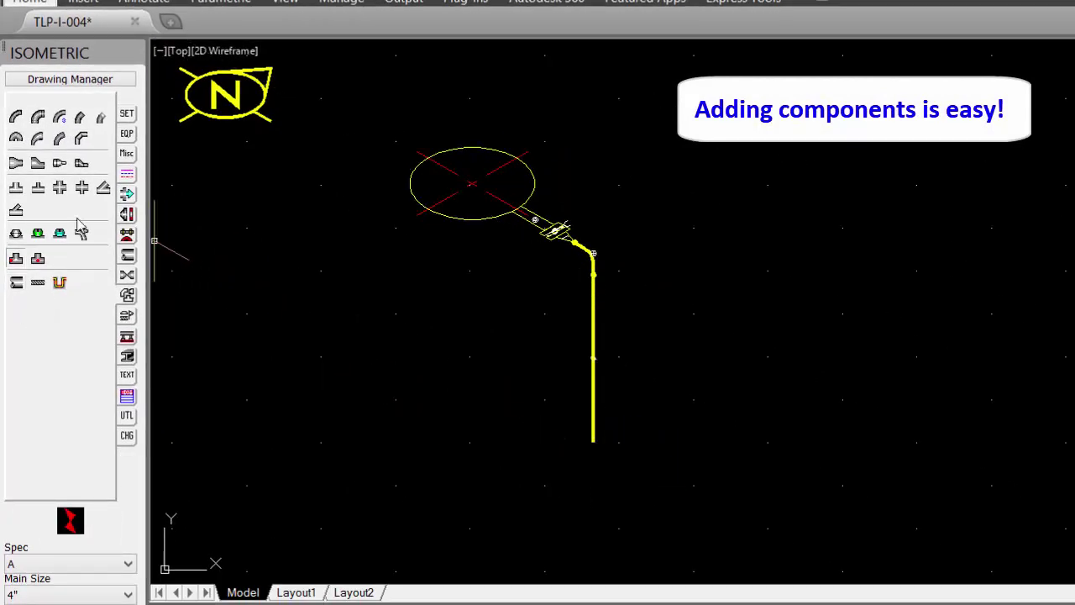
click(16, 120)
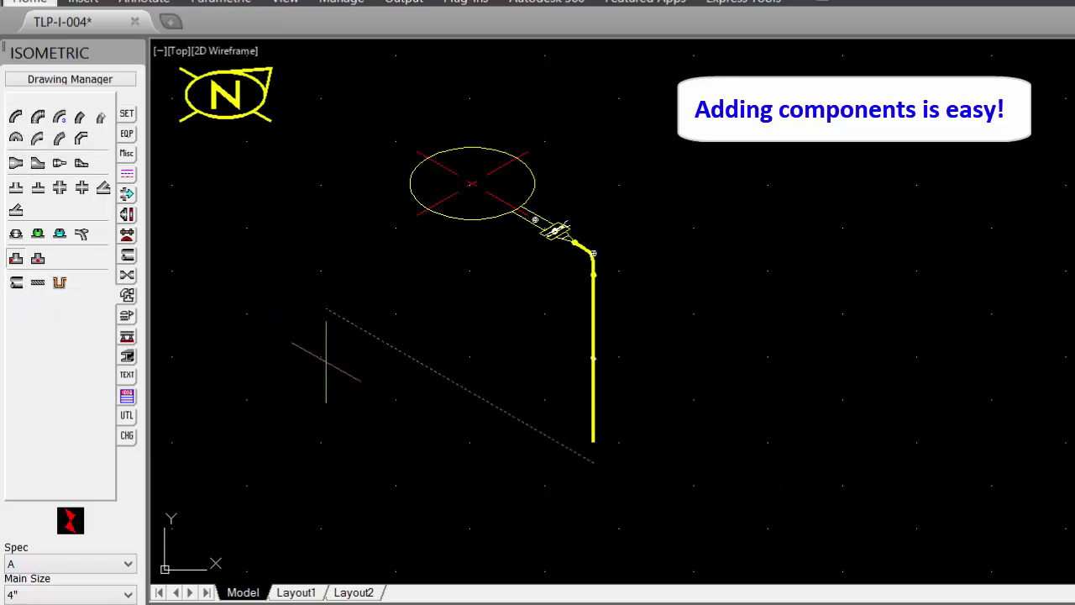
click(672, 494)
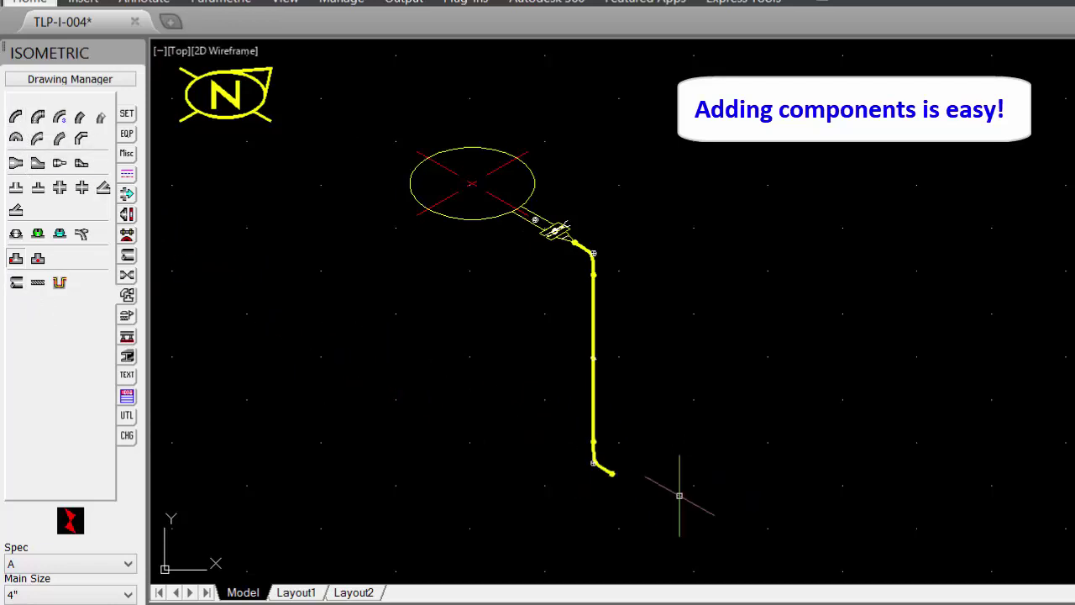
click(127, 275)
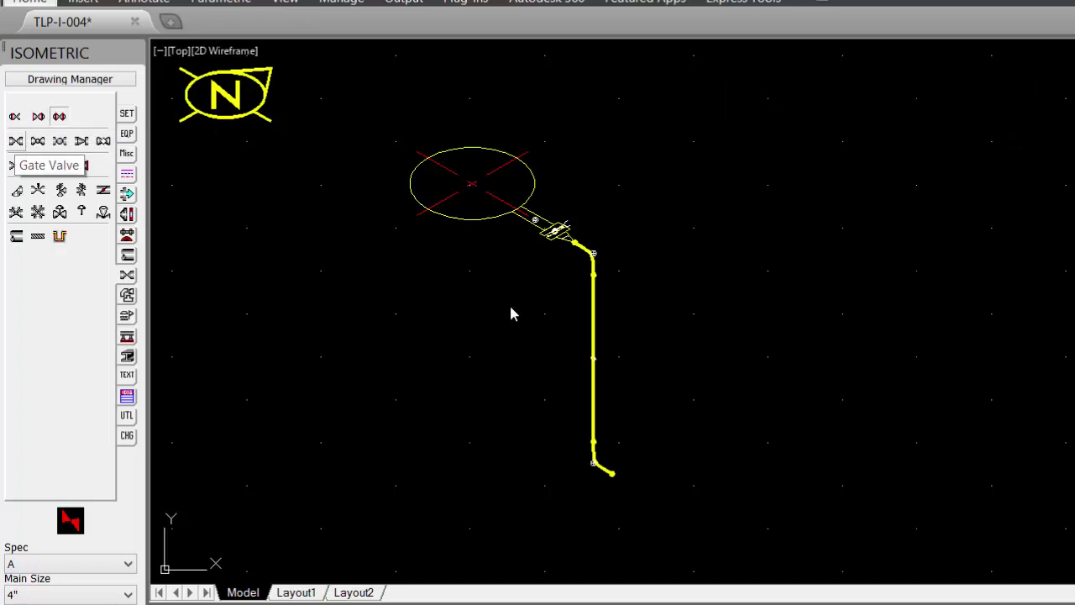
Step: Insert a gate valve at the lower elbow with its stem set at 330°
click(611, 472)
click(649, 332)
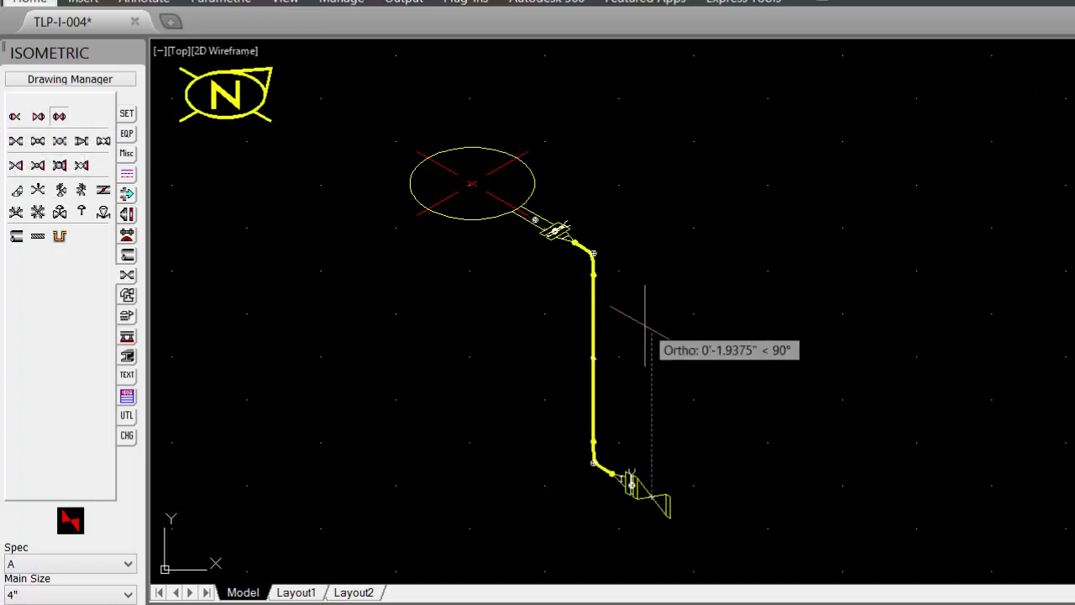
click(733, 458)
middle_drag(732, 458, 790, 247)
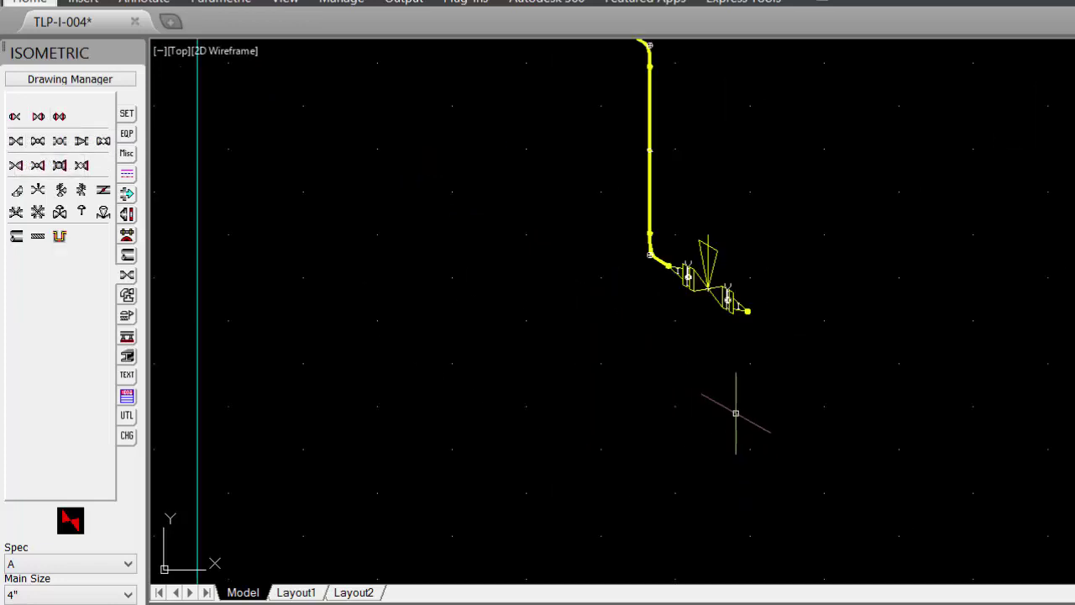
middle_drag(776, 332, 634, 299)
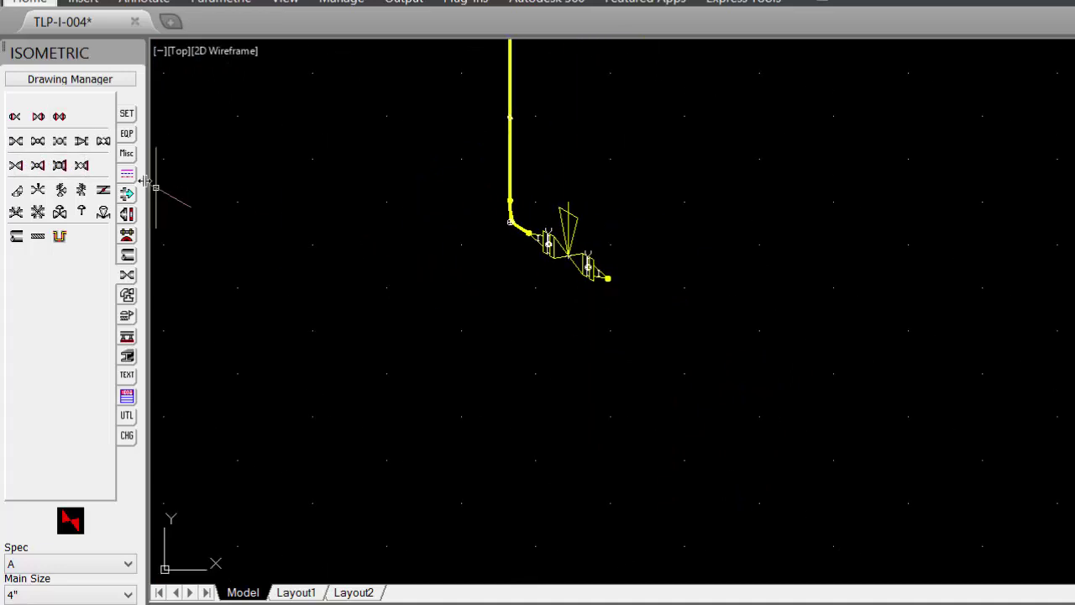
Step: Run pipe at 330° from the valve, add an upward elbow and a vertical riser
click(59, 236)
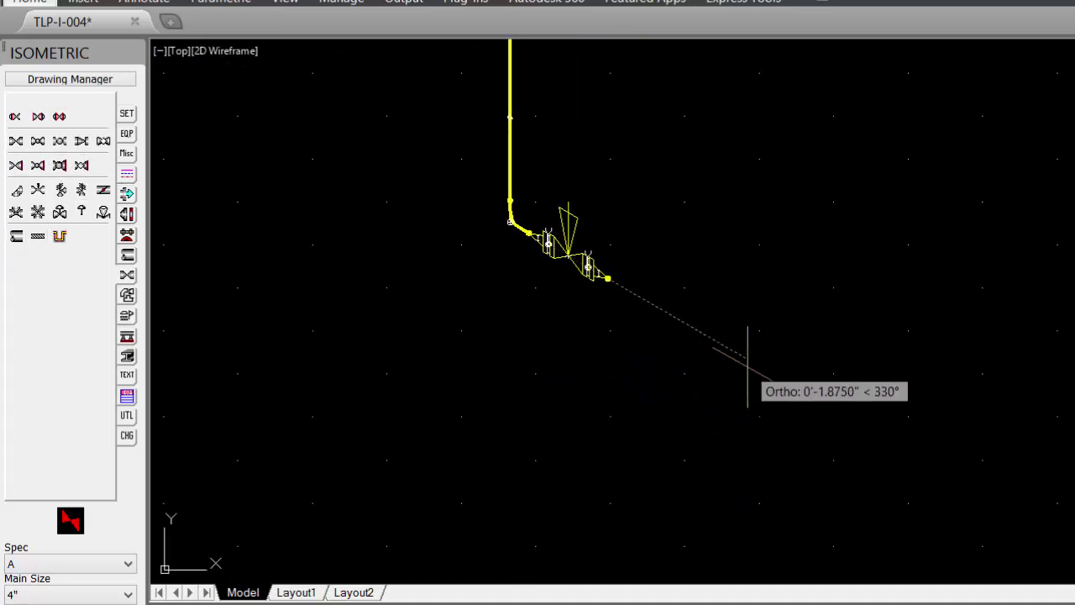
click(764, 367)
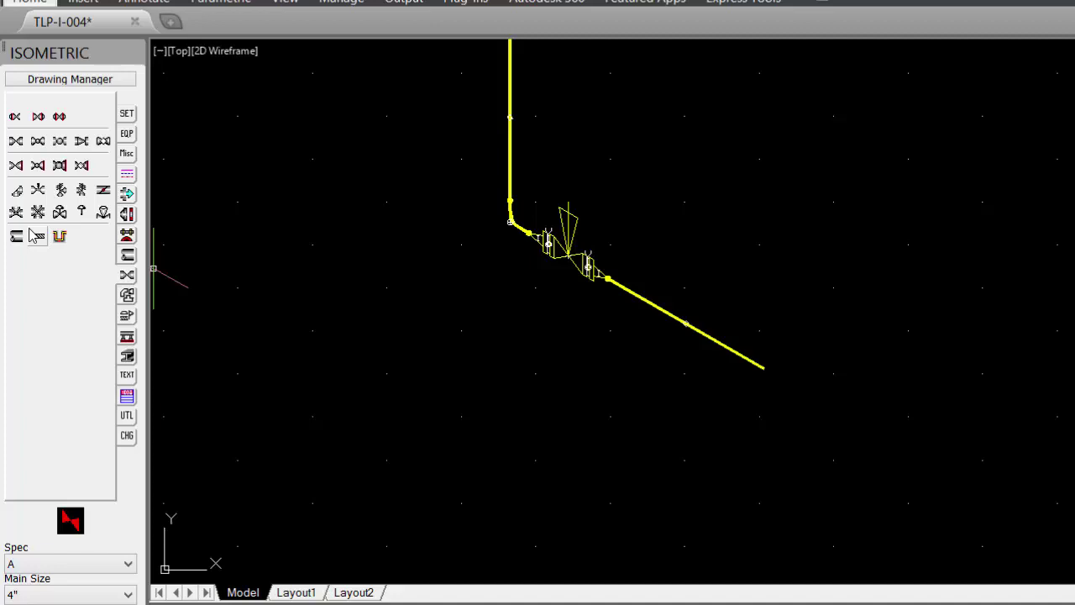
click(127, 297)
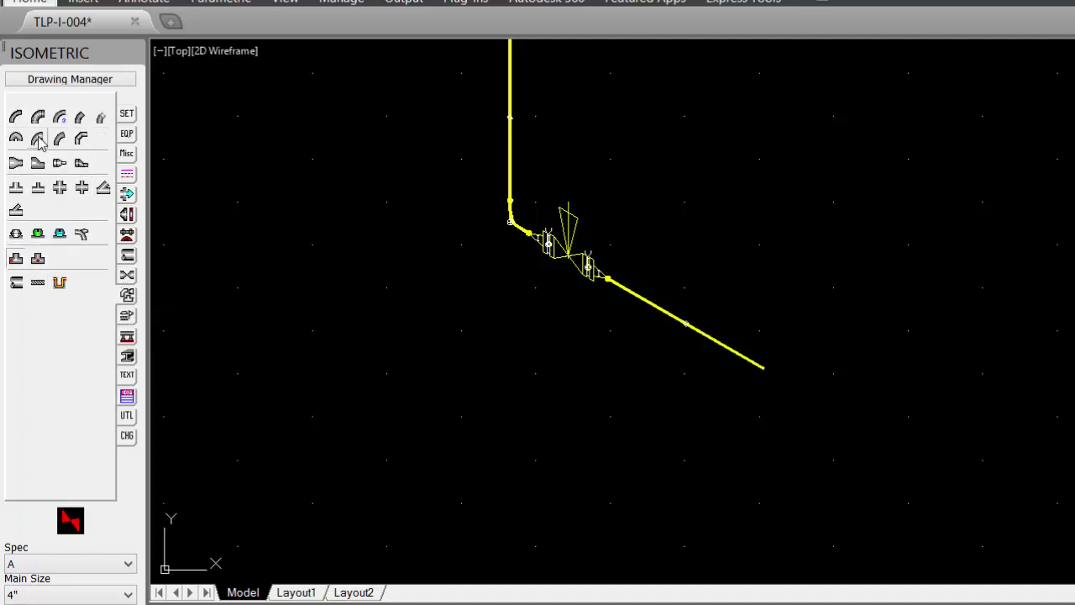
click(17, 120)
click(816, 279)
click(17, 283)
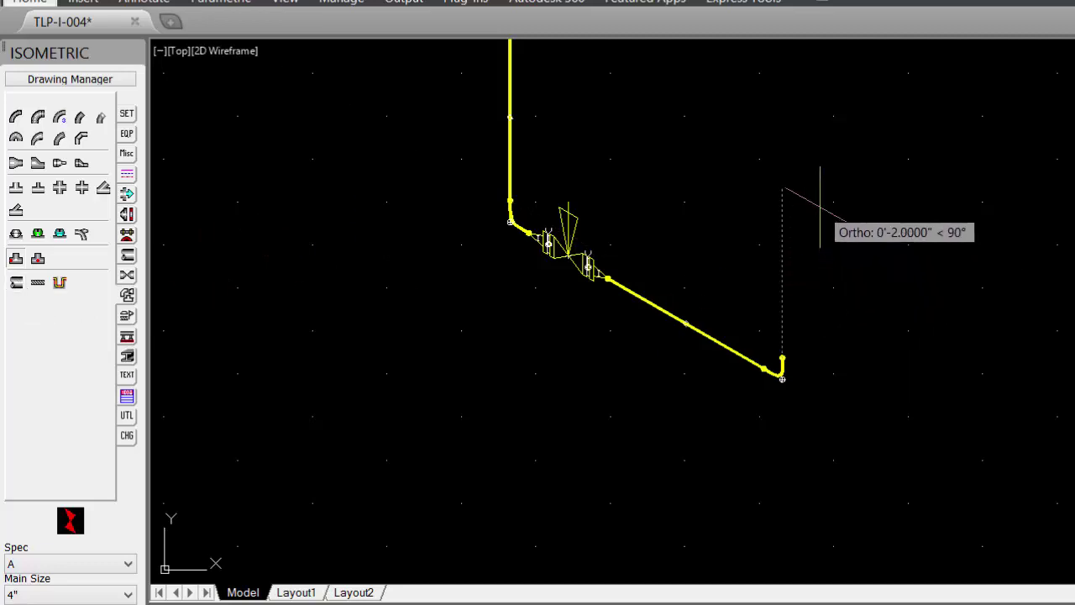
click(789, 188)
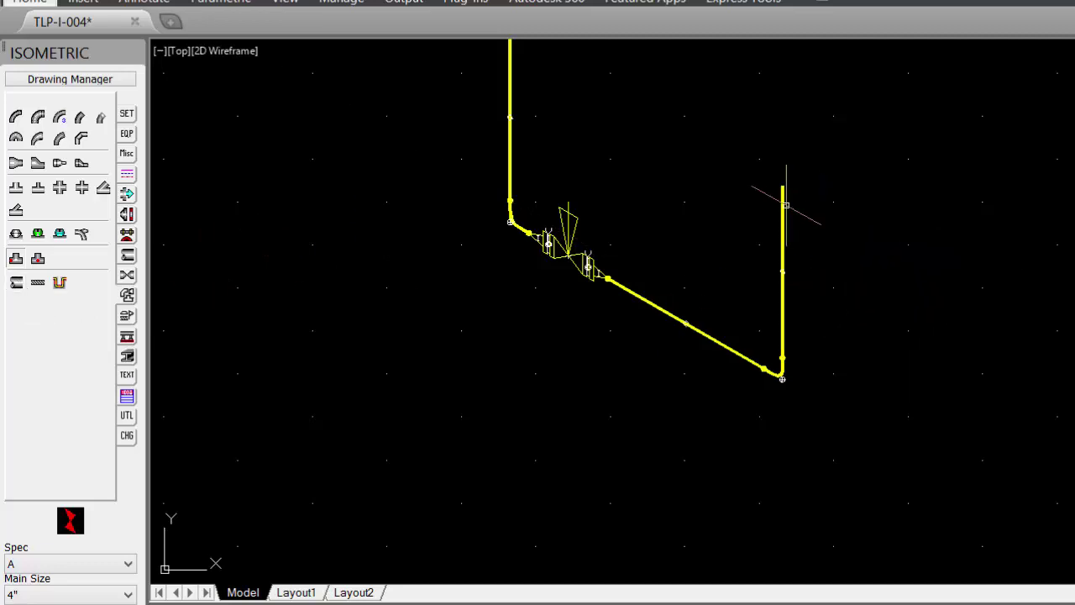
Step: Top the riser with a 4" to 3" reducer and a tee, continuing in the current direction
click(16, 165)
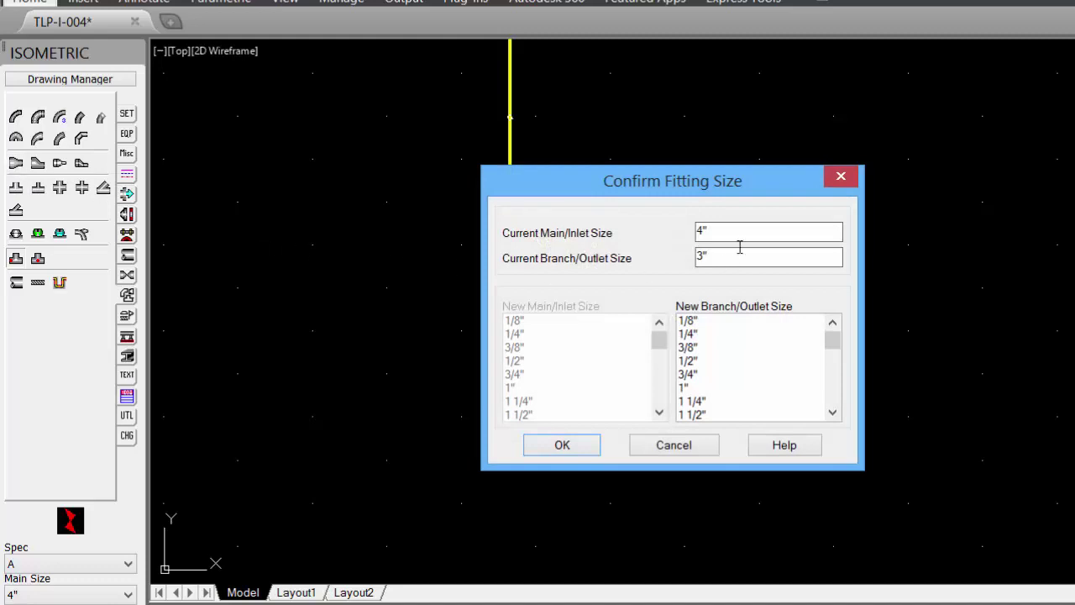
click(562, 445)
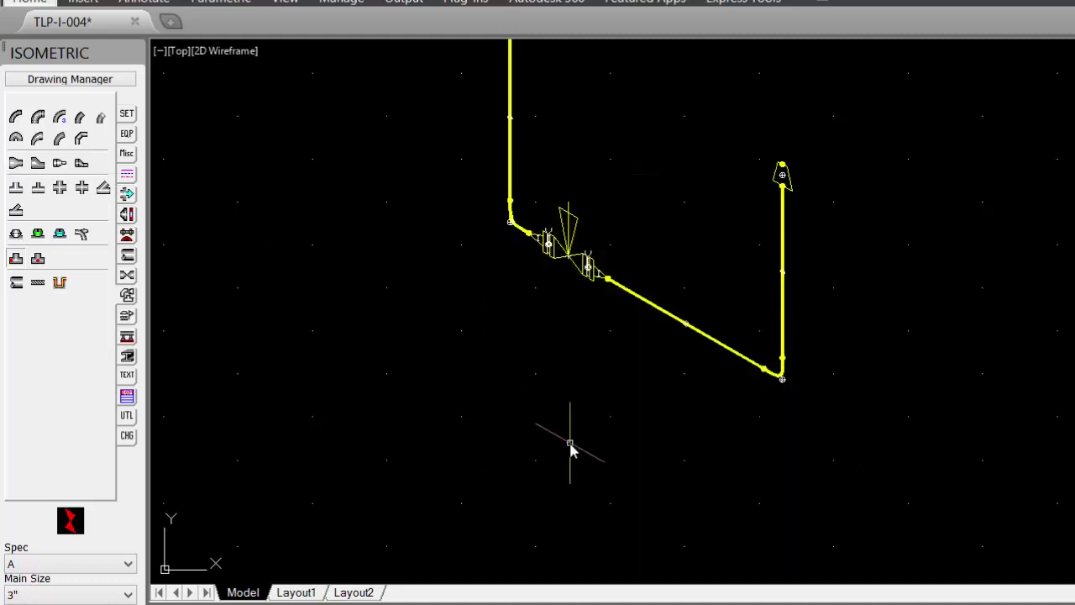
click(18, 190)
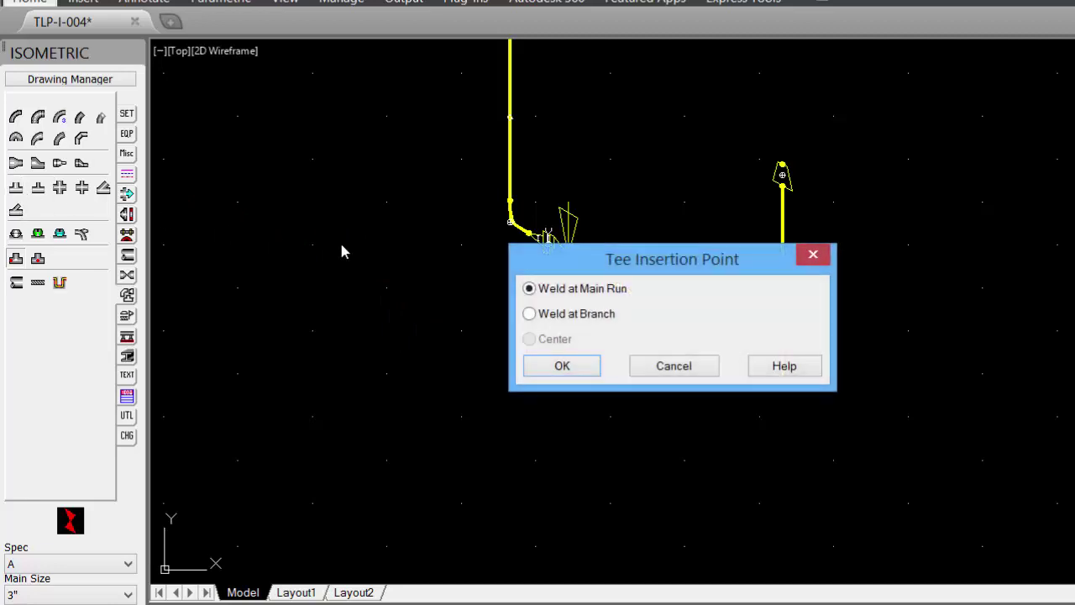
click(560, 367)
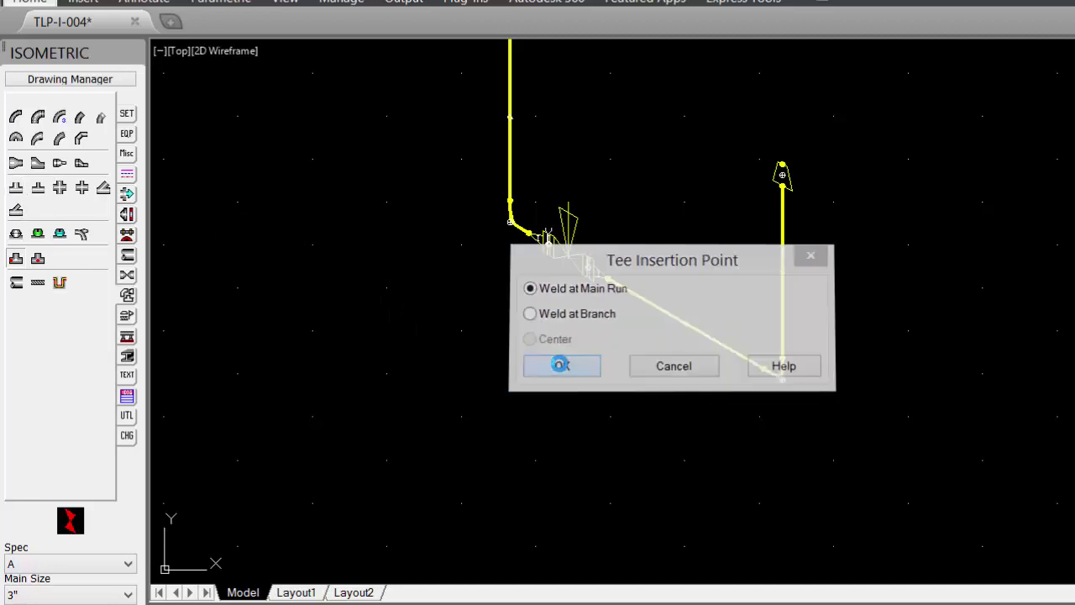
click(928, 193)
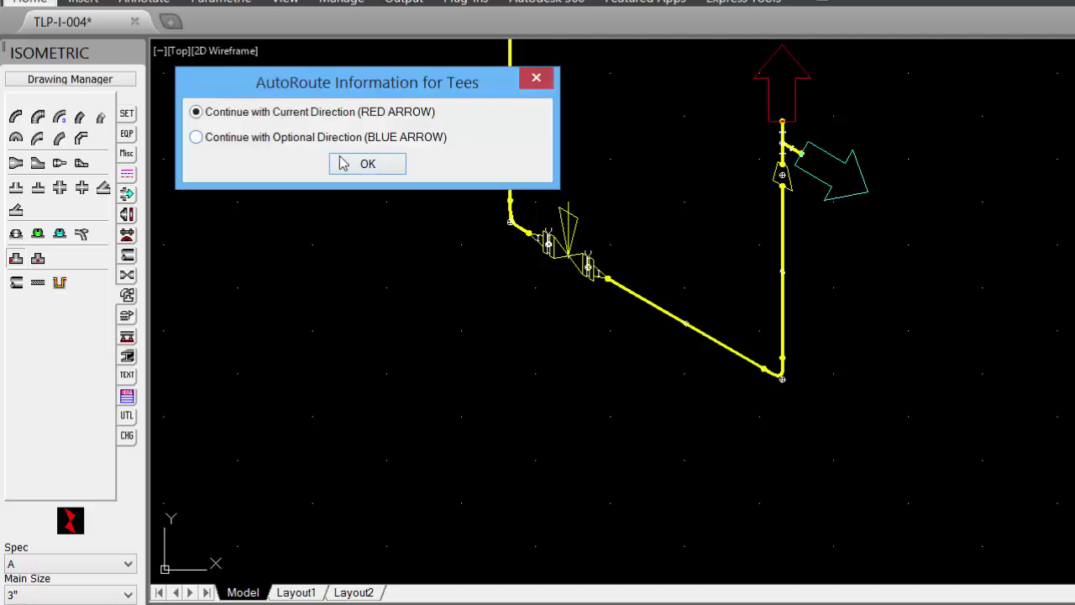
click(343, 164)
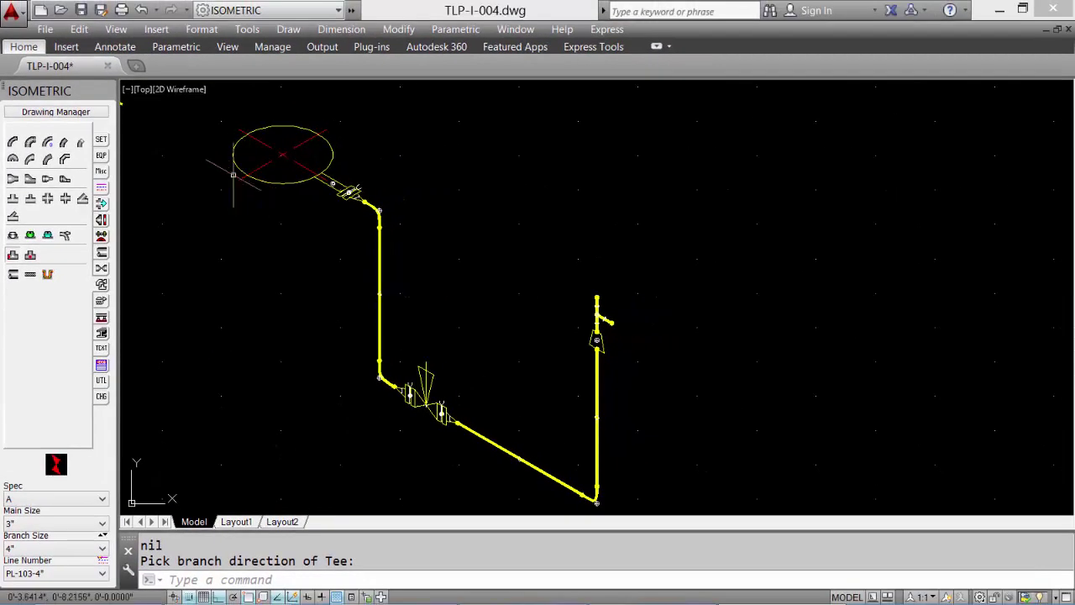
Step: Turn off AutoRoute and set the main pipe size to 2"
middle_drag(439, 271, 446, 211)
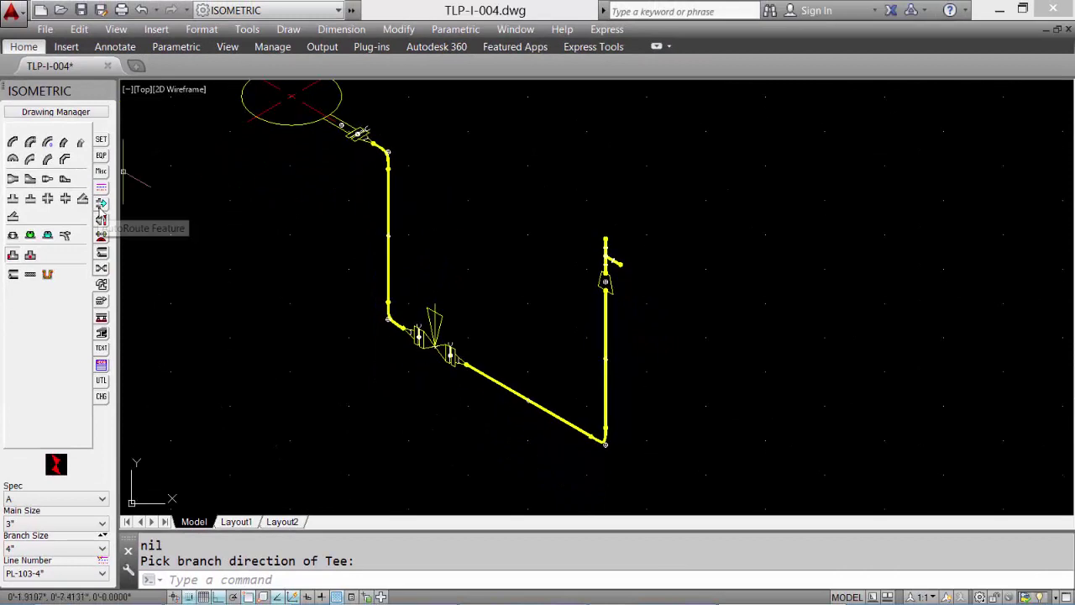
click(100, 217)
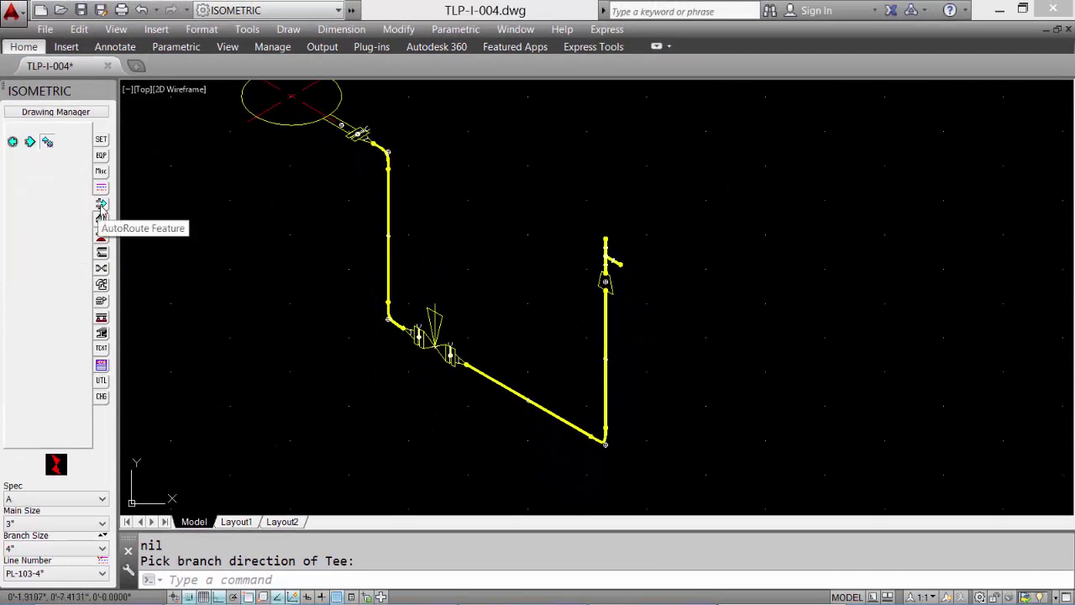
click(48, 144)
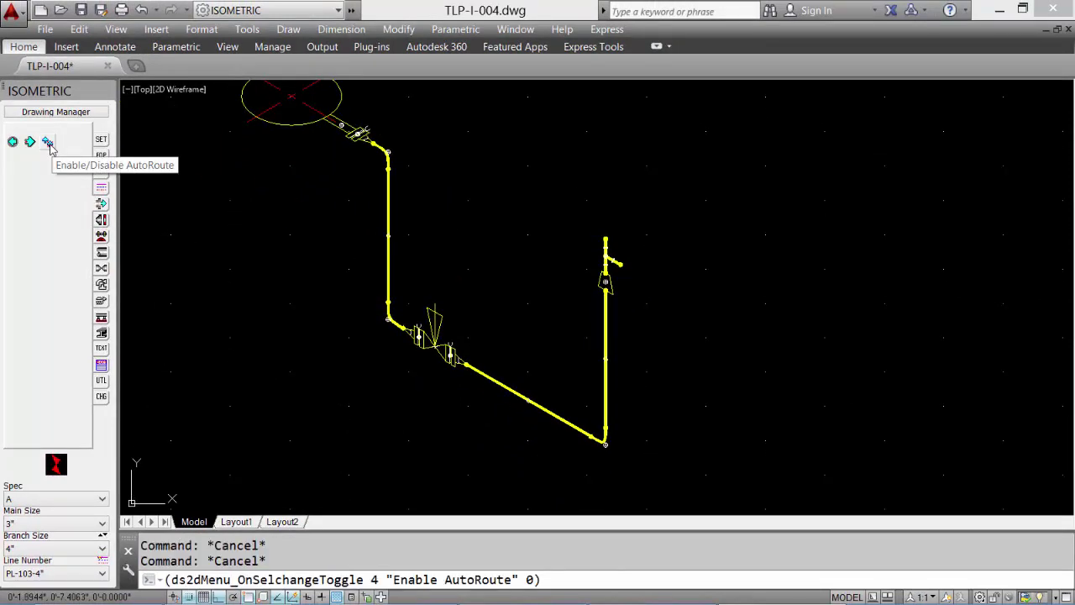
click(34, 523)
scroll(48, 286, up, 3)
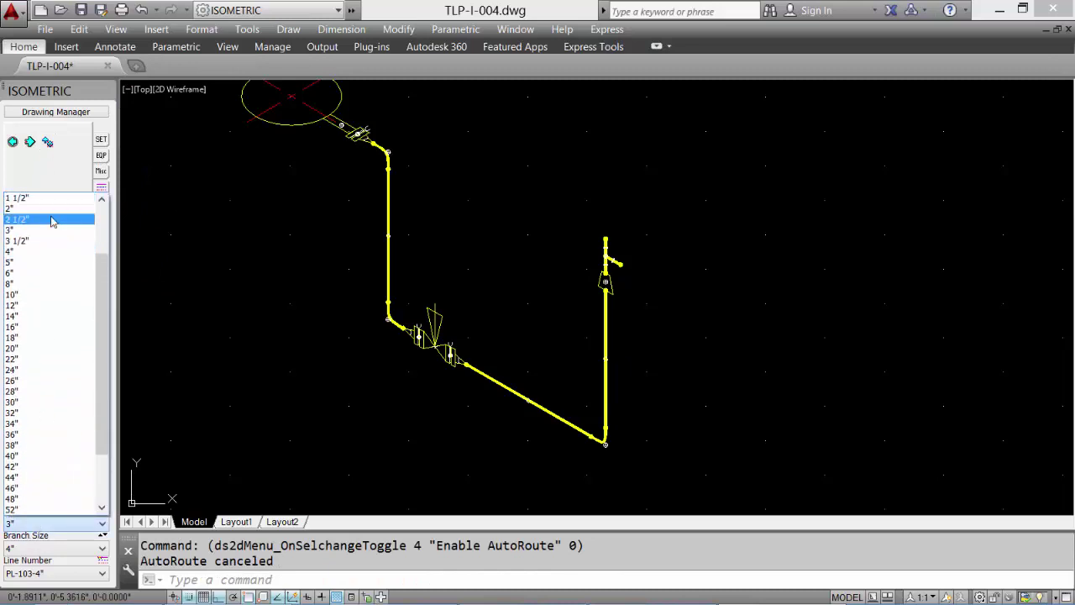
click(49, 214)
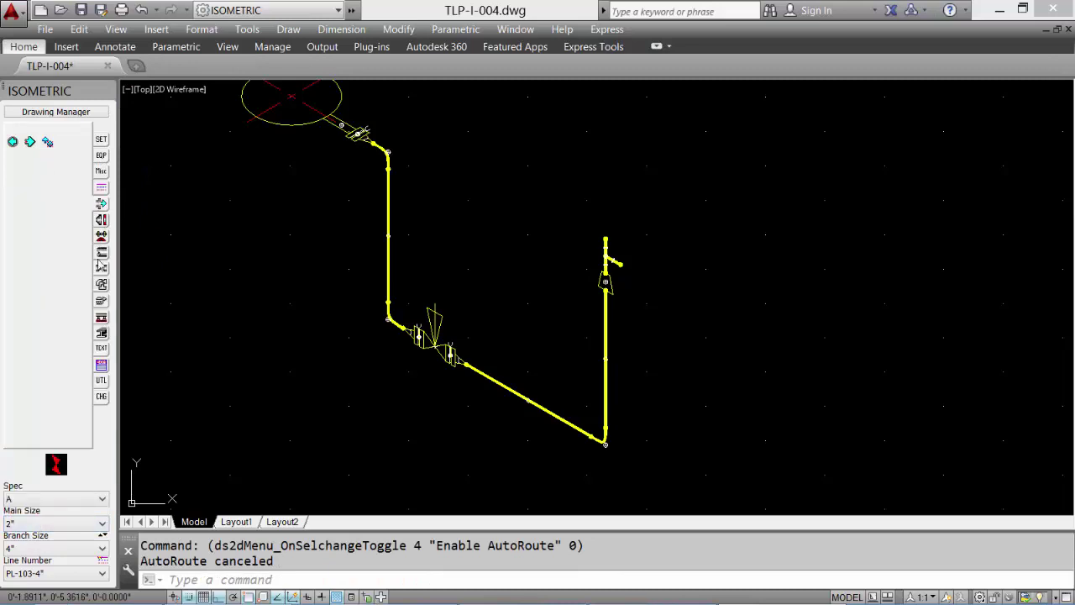
Step: Place a base support below the riser's lower elbow, snapped to the elbow centre
click(101, 321)
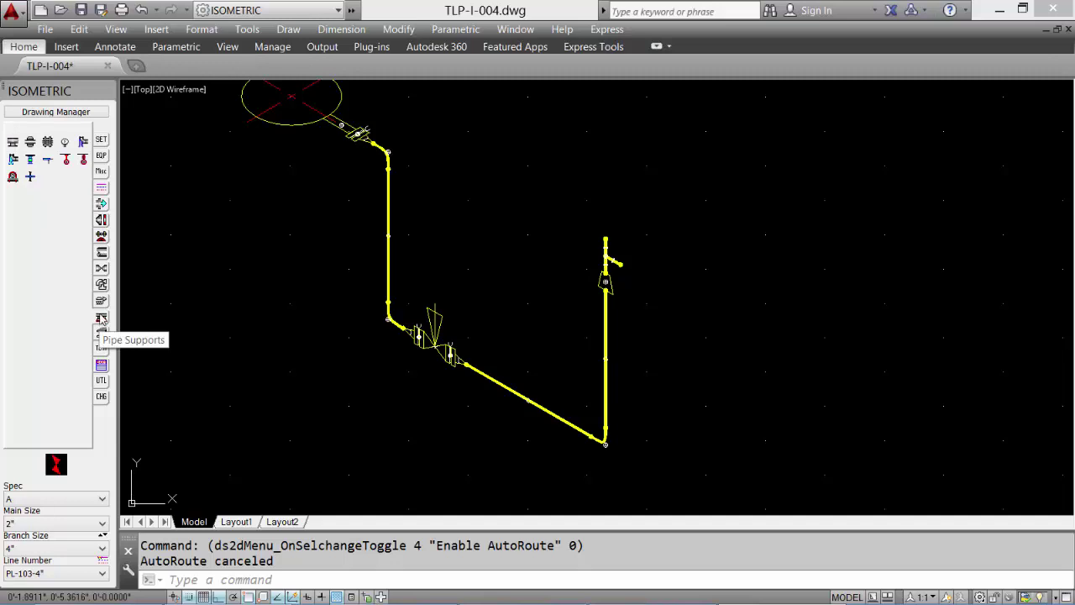
click(83, 142)
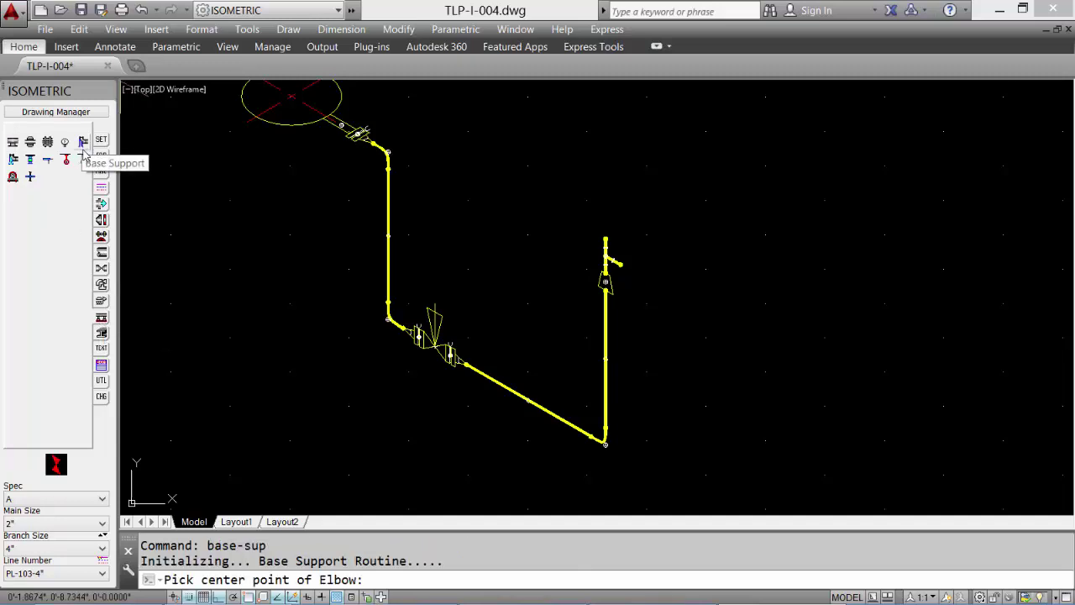
text(CEN)
key(Return)
mouse_move(429, 236)
middle_down()
mouse_move(439, 226)
mouse_move(411, 109)
middle_up()
click(588, 315)
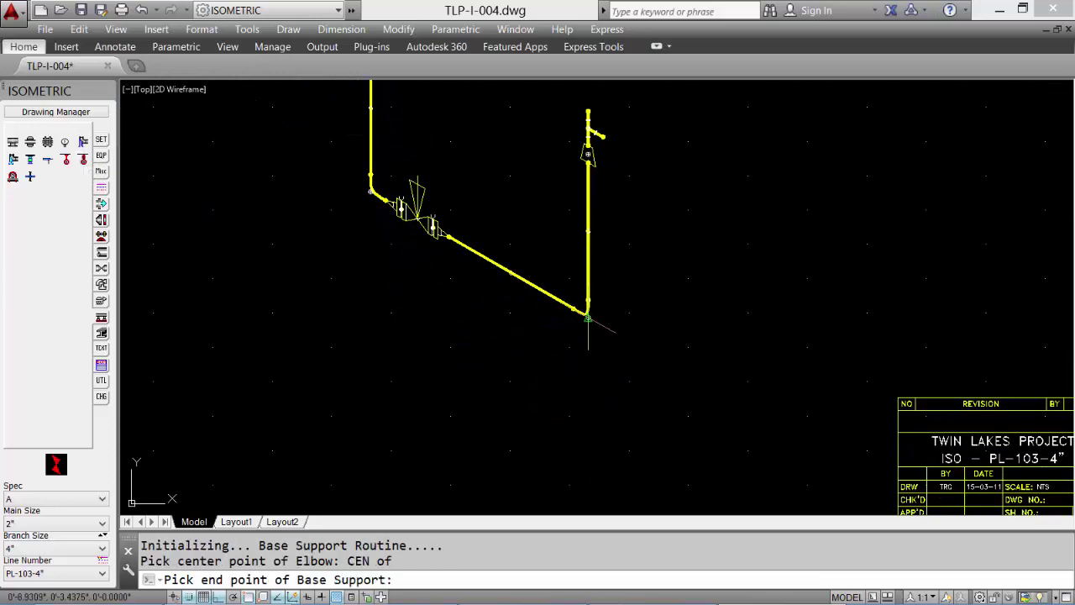
click(588, 410)
click(666, 426)
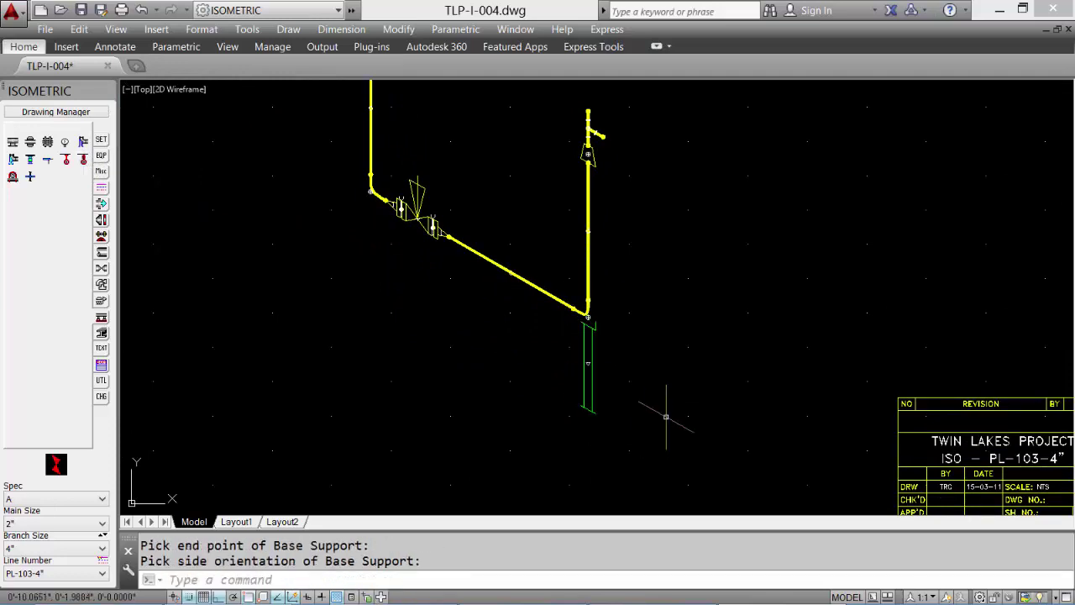
Step: Start isometric dimensioning on the plane for the horizontal run
middle_click(647, 311)
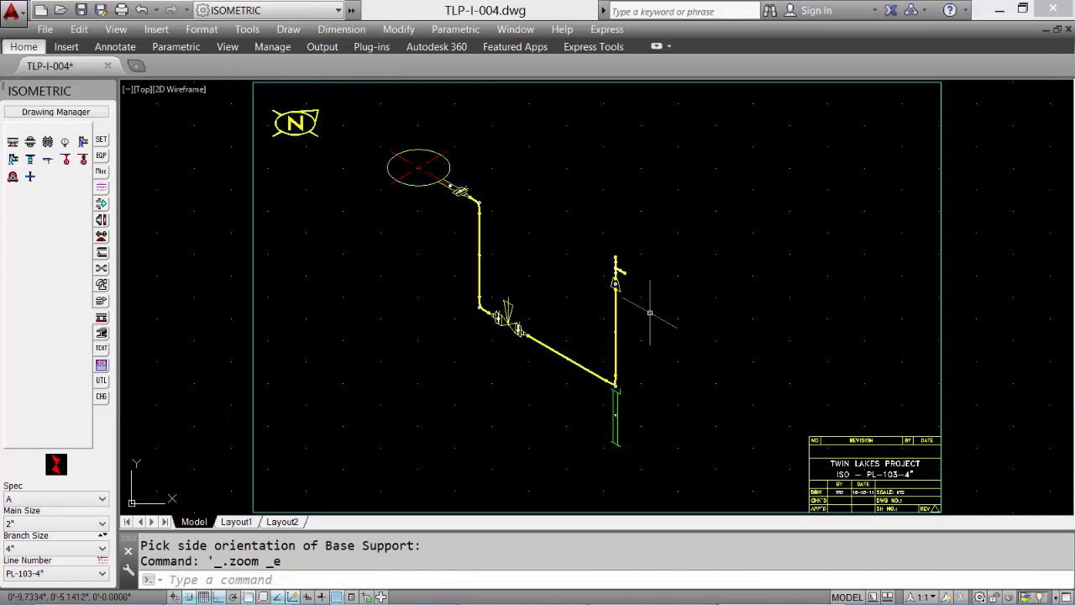
click(102, 396)
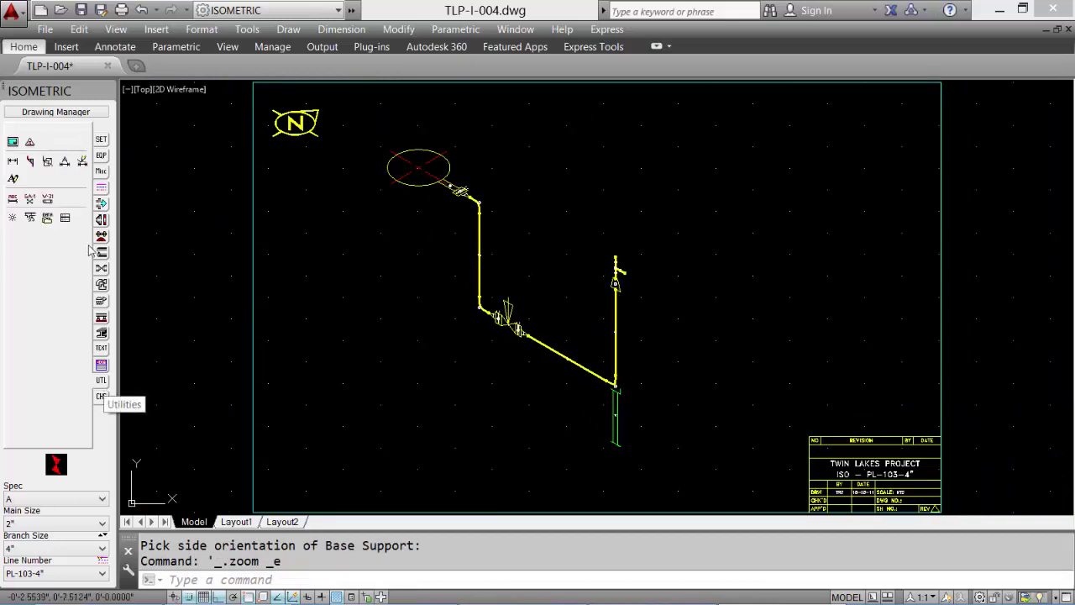
click(13, 162)
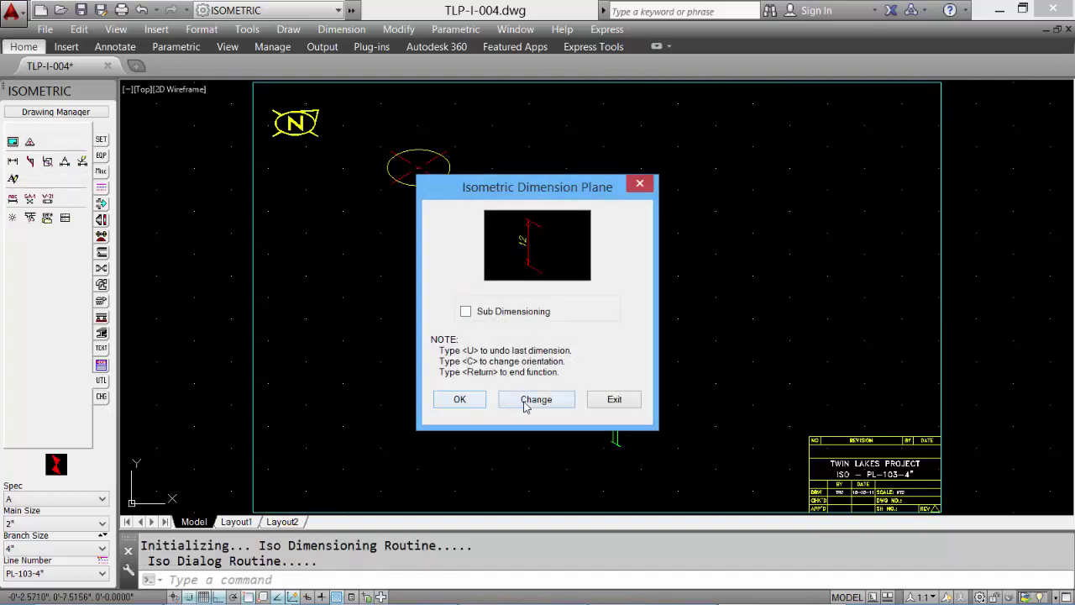
click(534, 400)
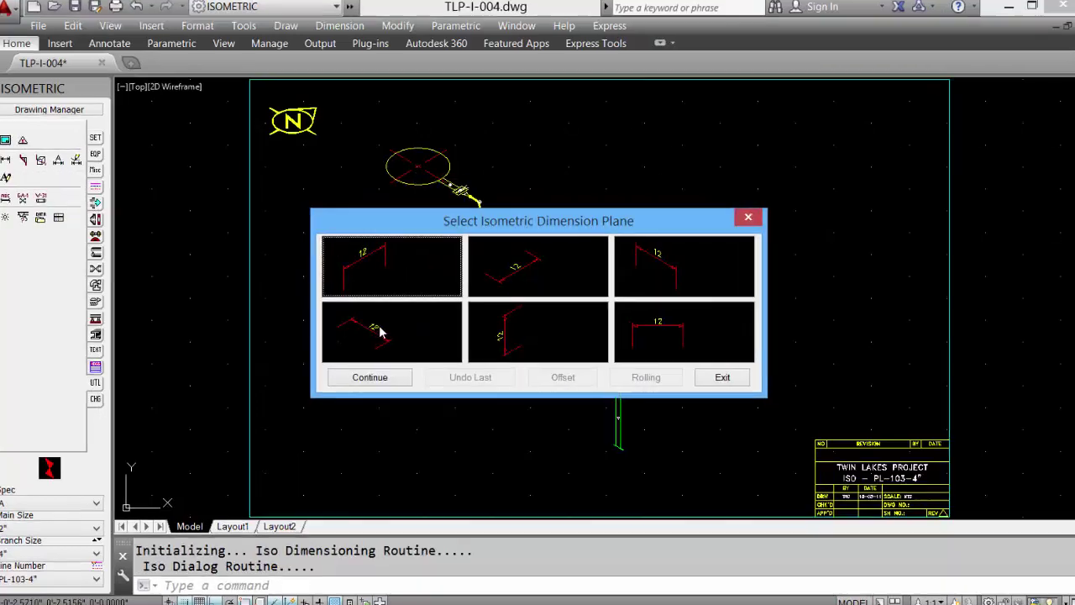
click(378, 328)
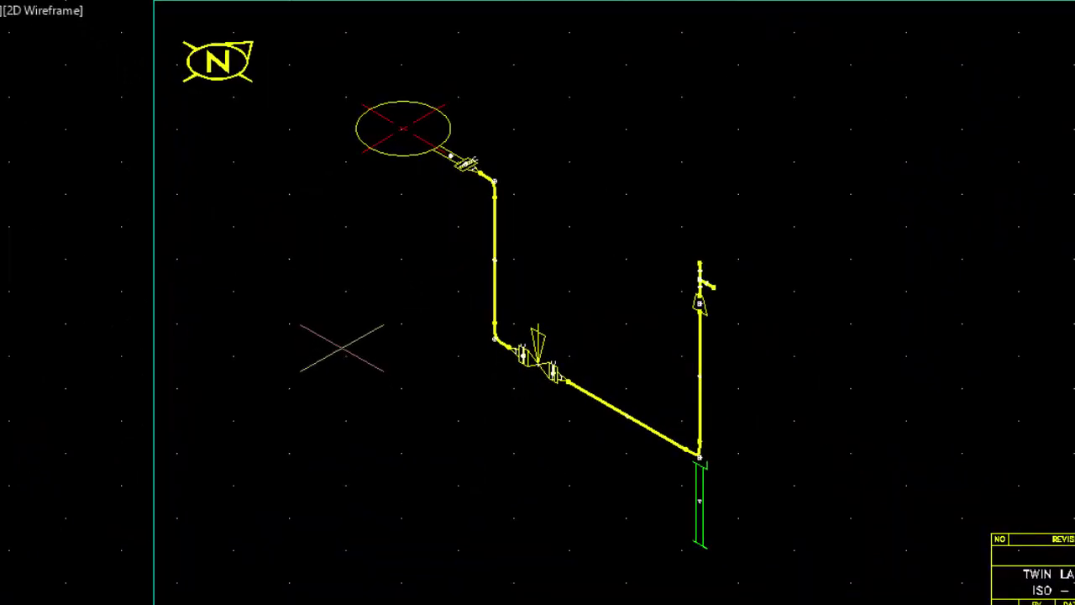
Step: Dimension from the equipment centre to the top elbow (9"), then switch to a vertical plane
click(403, 127)
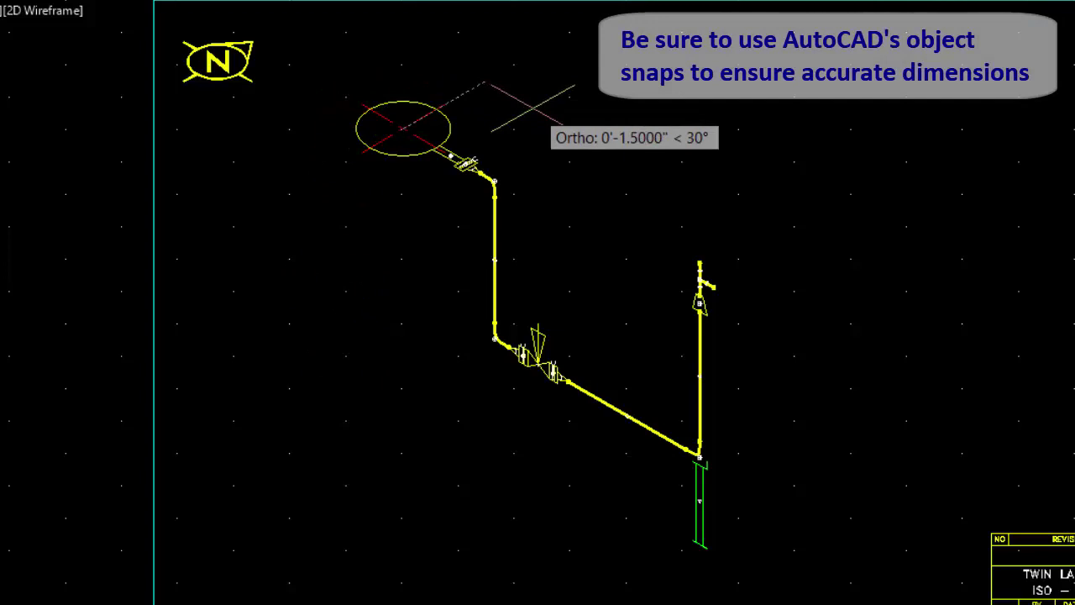
scroll(459, 157, up, 5)
scroll(472, 173, up, 5)
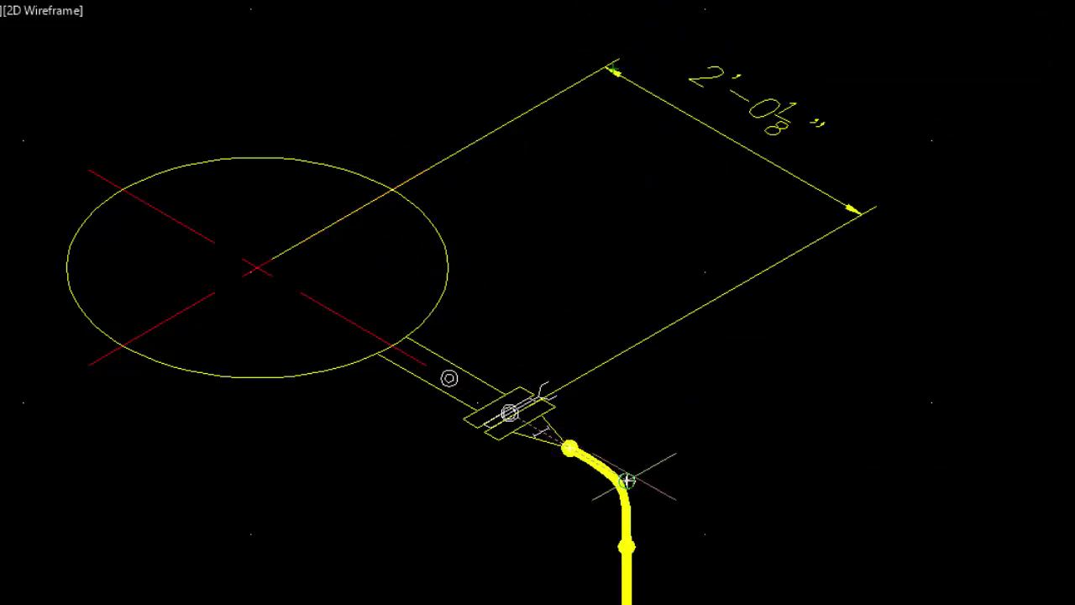
click(627, 480)
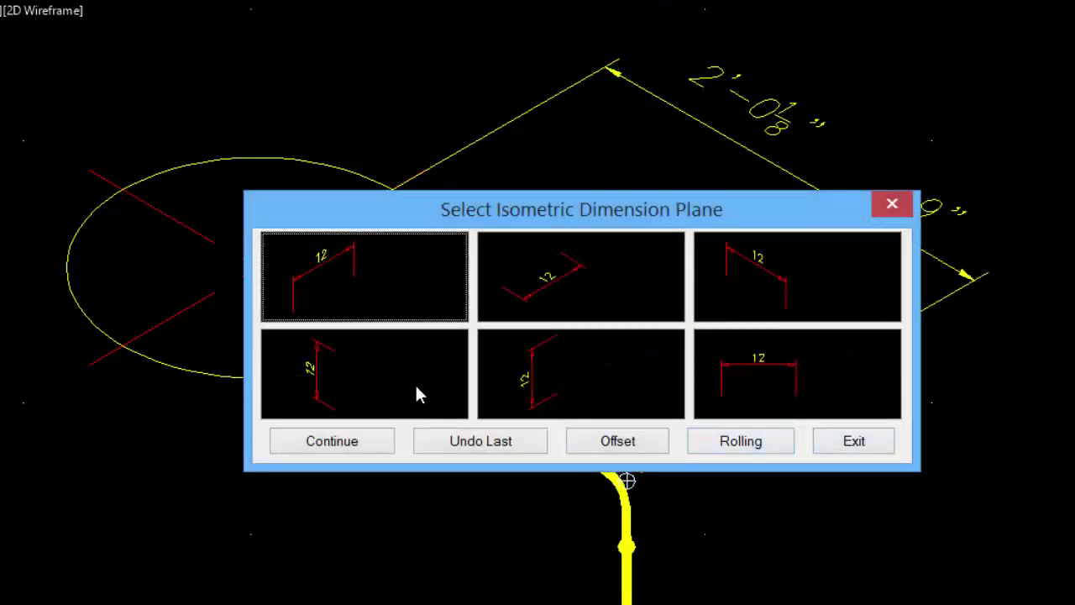
click(574, 392)
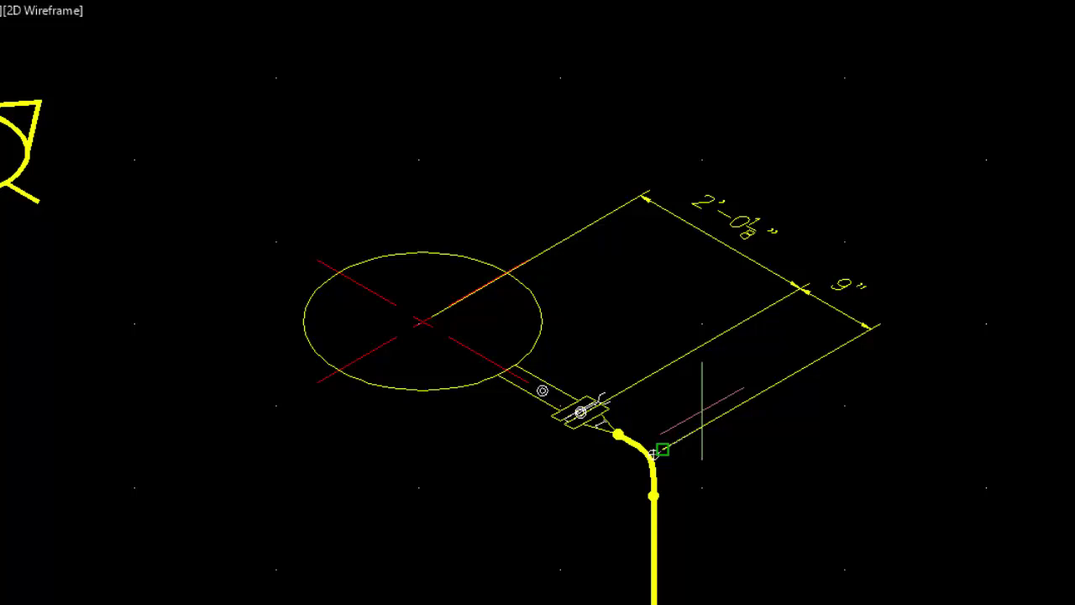
middle_drag(695, 271, 535, 62)
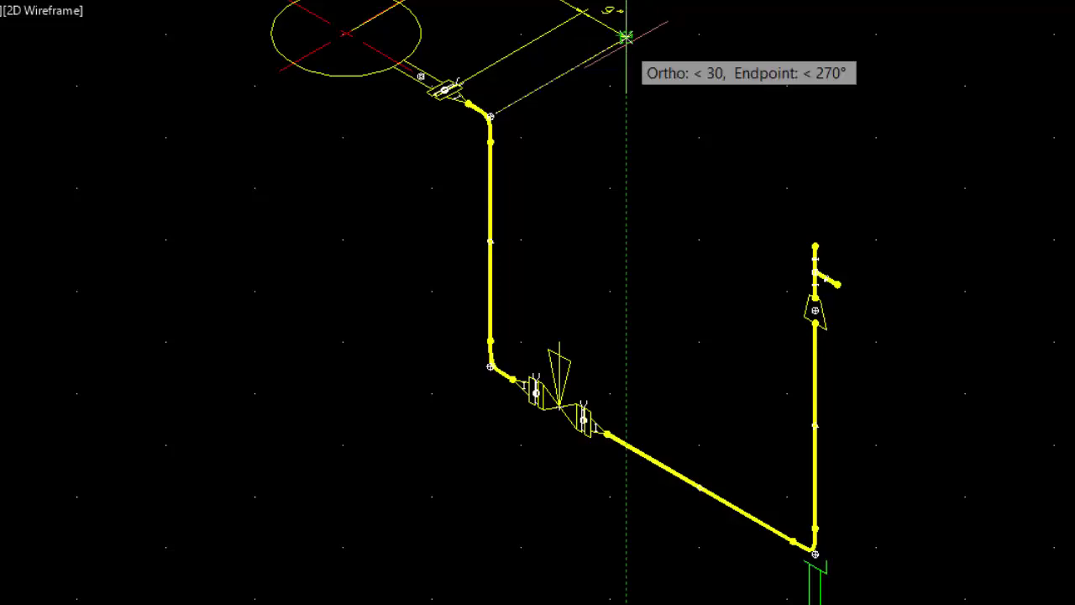
Step: End the vertical dimension at the elbow, accepting 96, and place the 9" dimension beside the valves
click(625, 37)
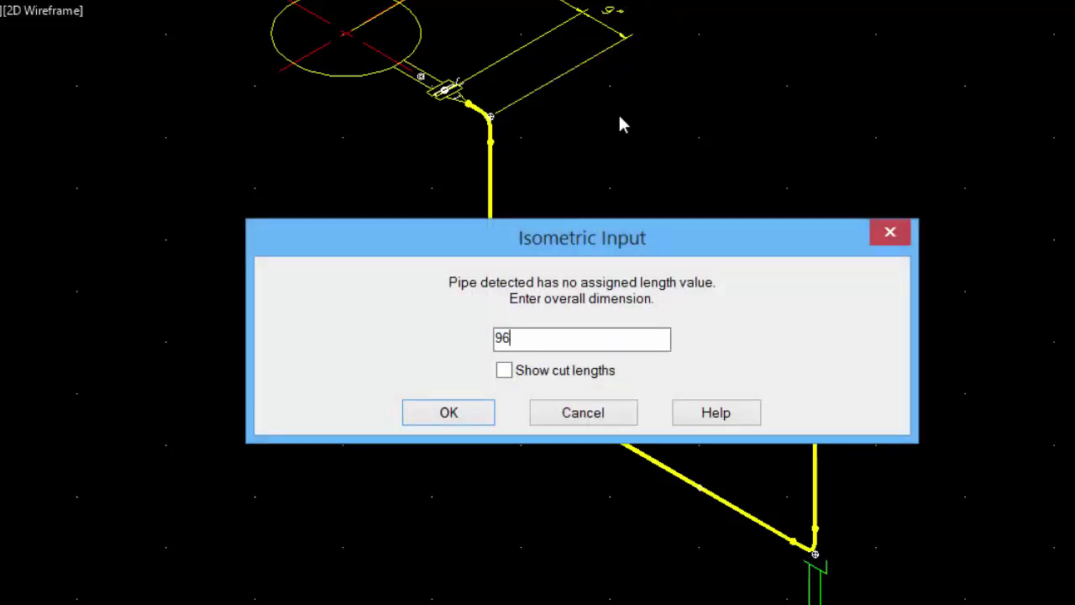
key(Return)
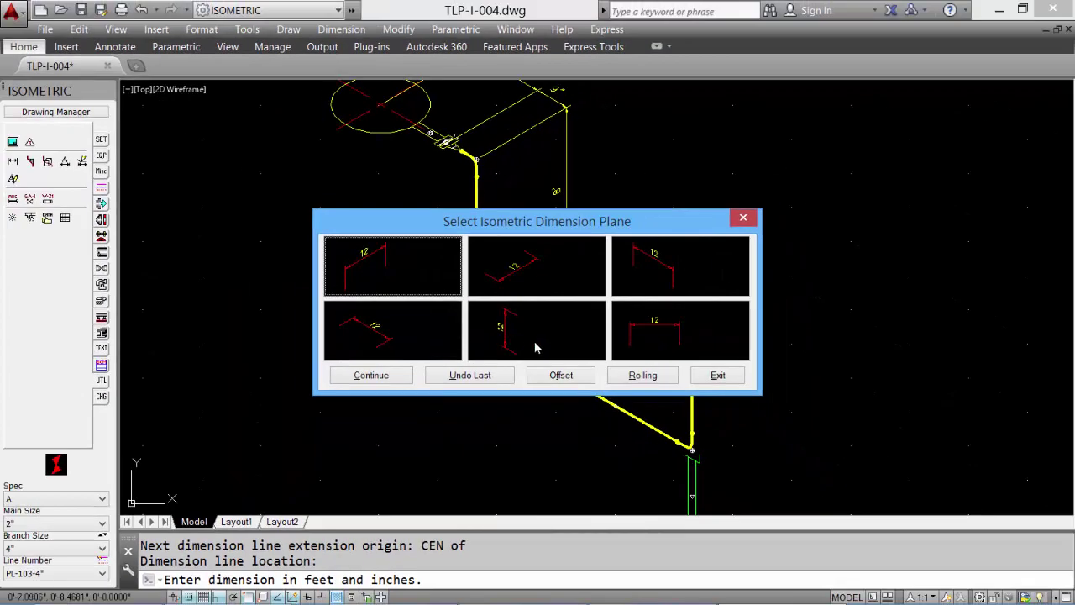
click(680, 277)
scroll(566, 278, up, 2)
click(382, 319)
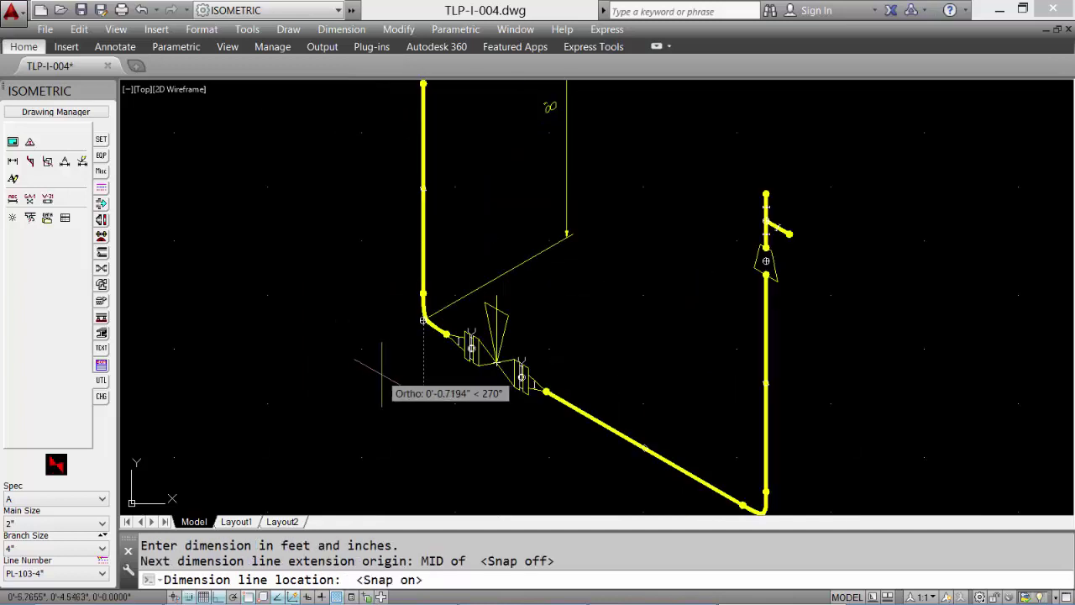
scroll(376, 361, down, 4)
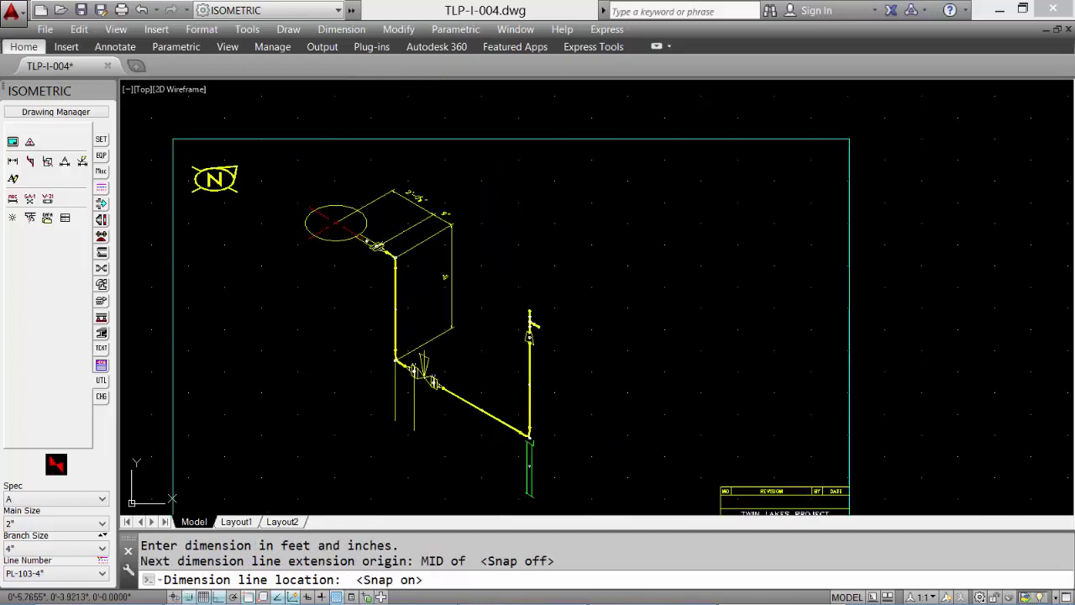
click(395, 422)
scroll(425, 410, up, 4)
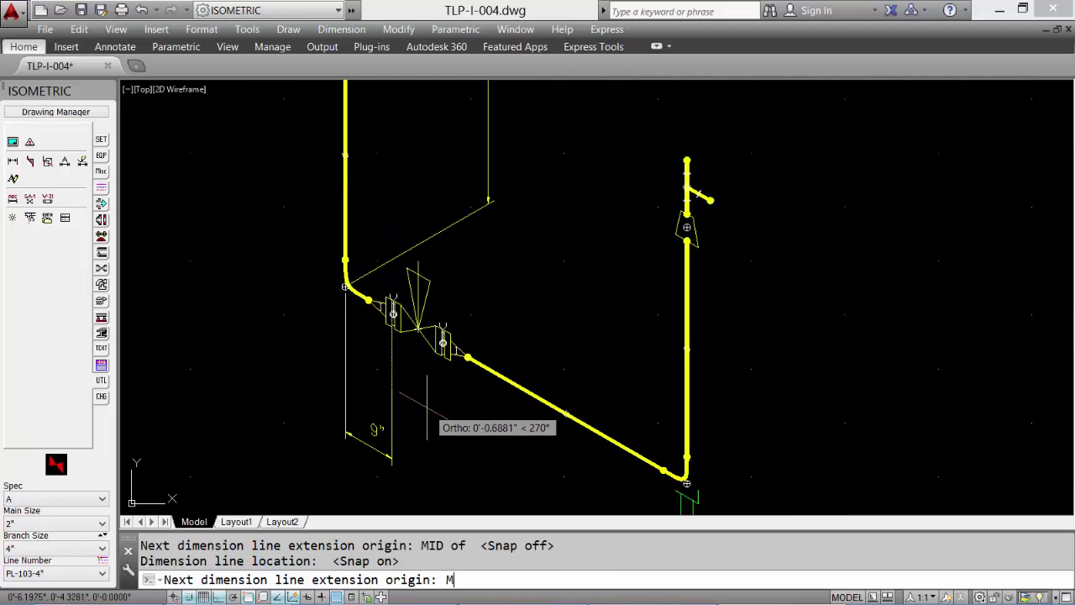
Step: Add the 9¼" dimension at the valve midpoint and the 3' dimension at the elbow centre
text(D)
key(Return)
scroll(443, 359, up, 4)
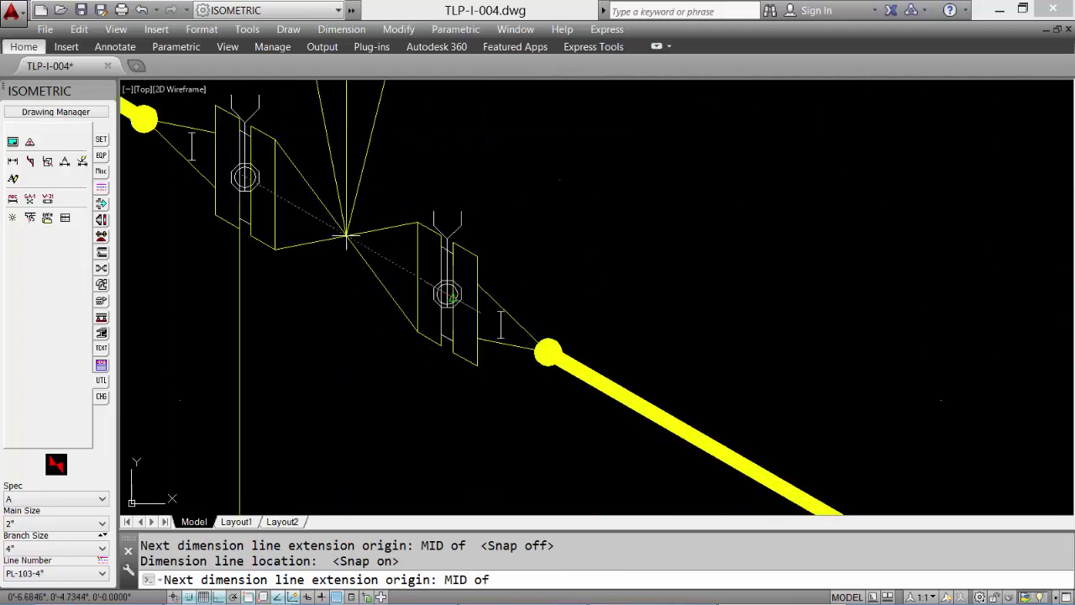
click(452, 296)
scroll(506, 325, down, 4)
text(C)
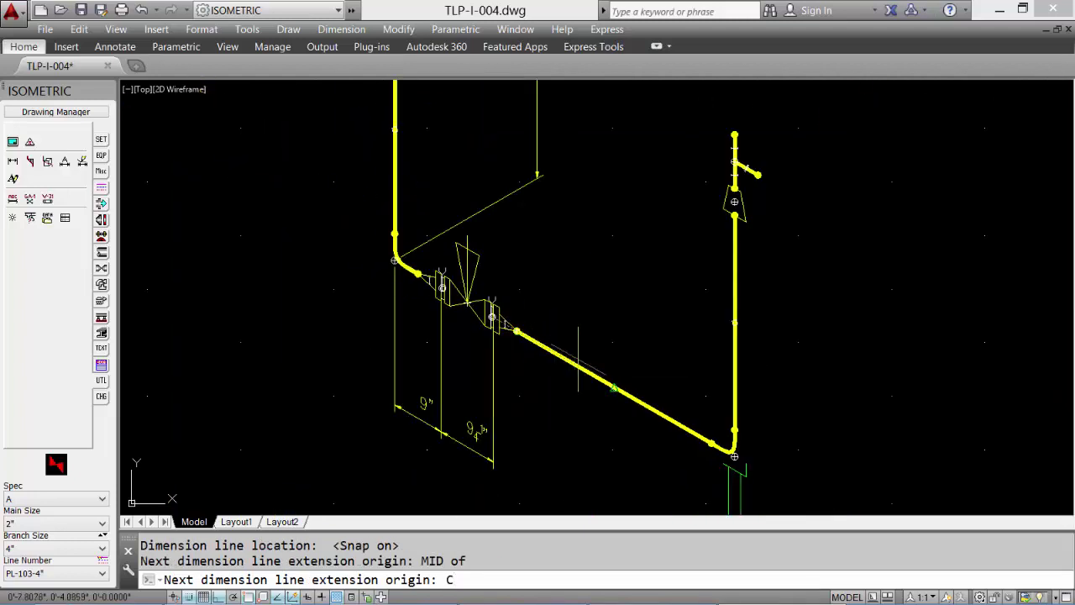
text(EN)
key(Return)
click(730, 449)
scroll(536, 338, down, 4)
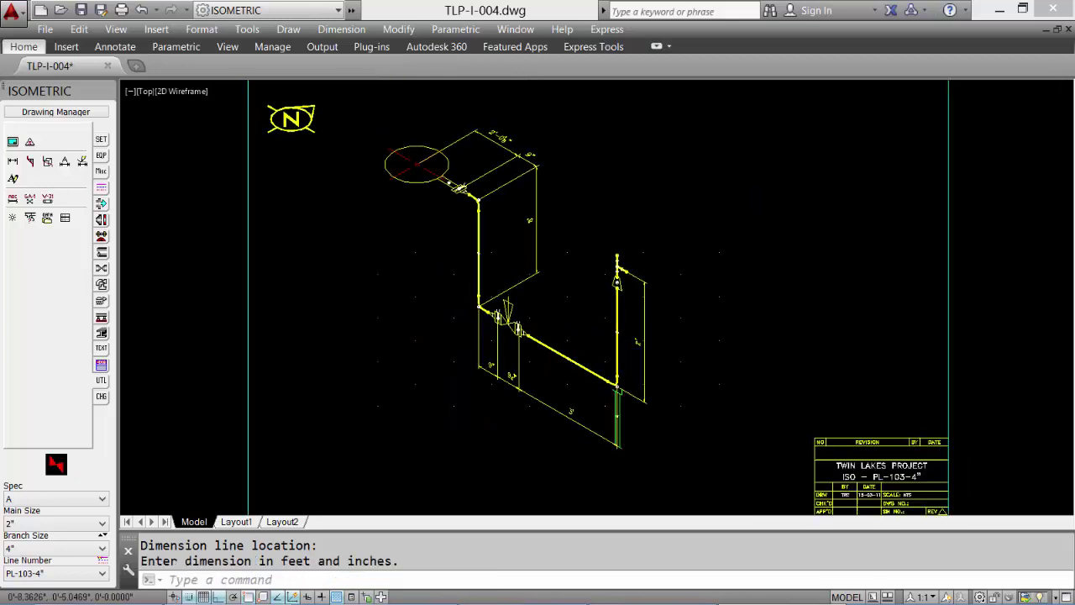
Step: Generate a BOM for drawing TLP-I-004, keeping the line number, size and destination filters
middle_click(671, 283)
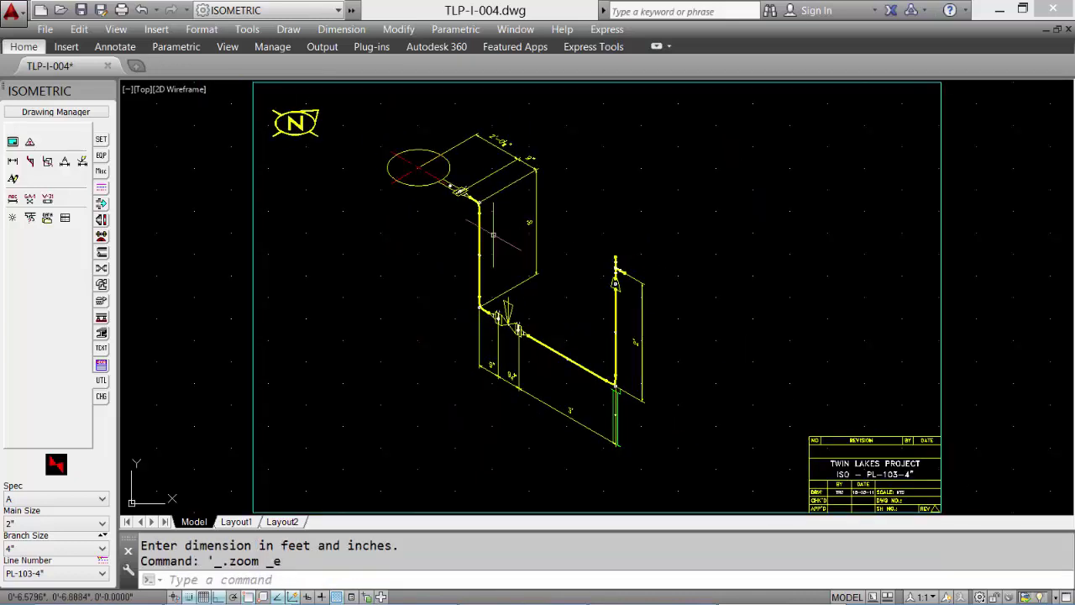
click(101, 365)
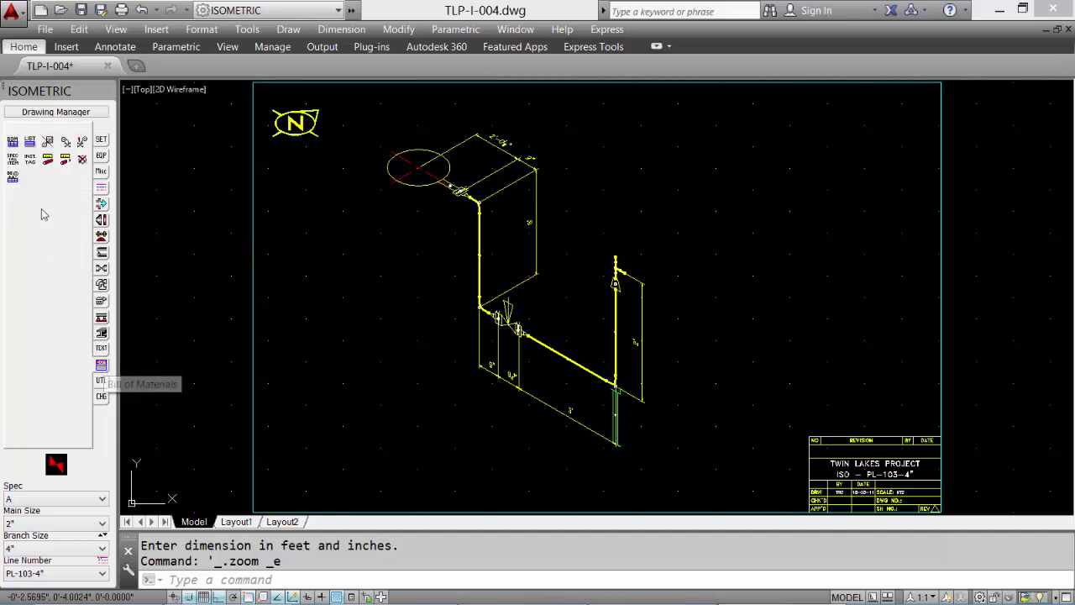
click(12, 143)
click(553, 429)
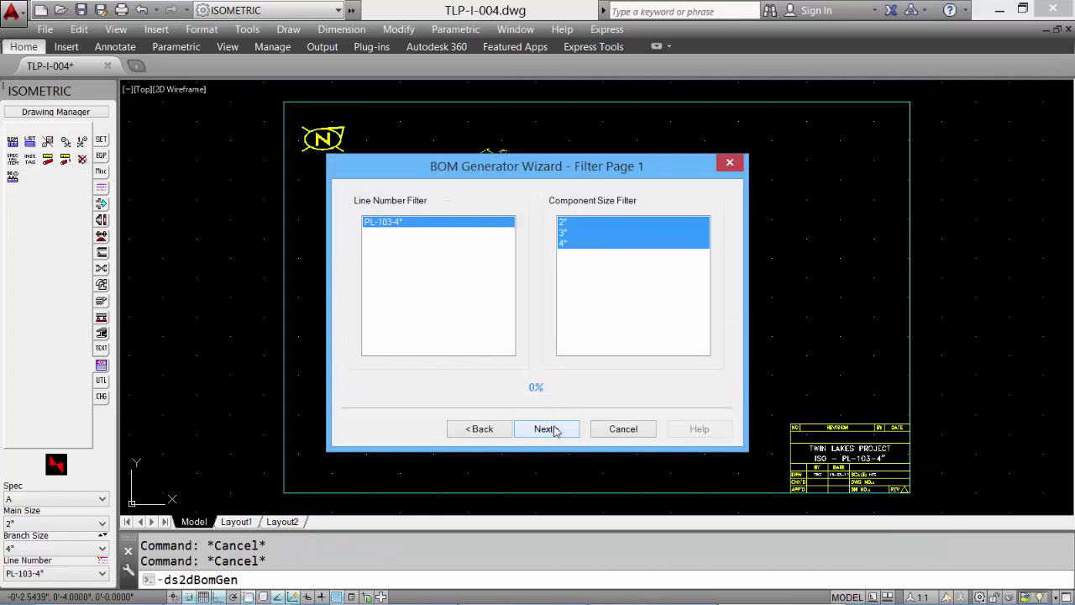
click(554, 429)
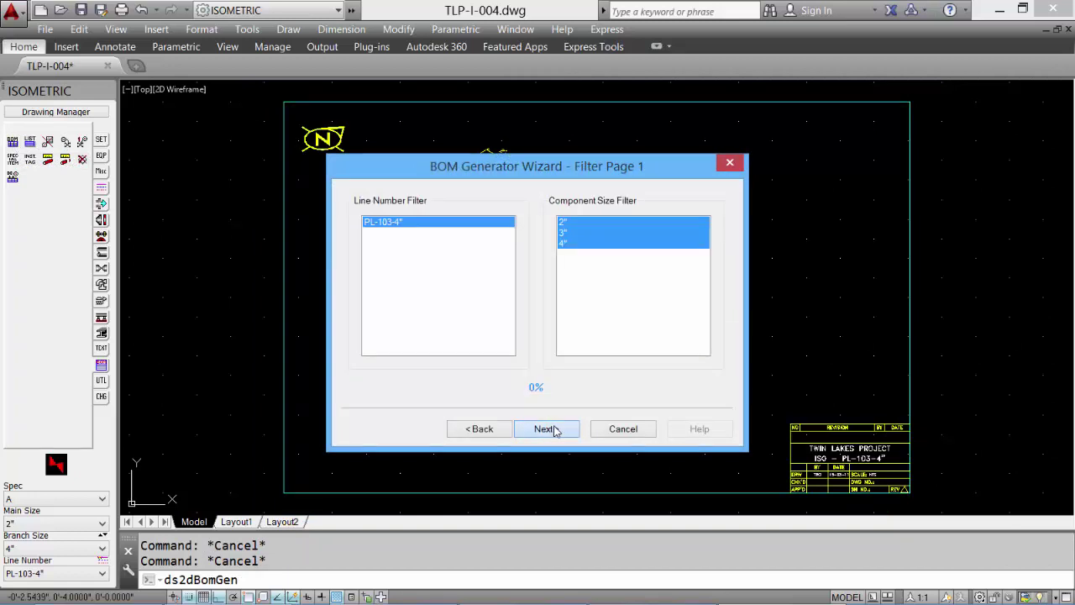
click(554, 429)
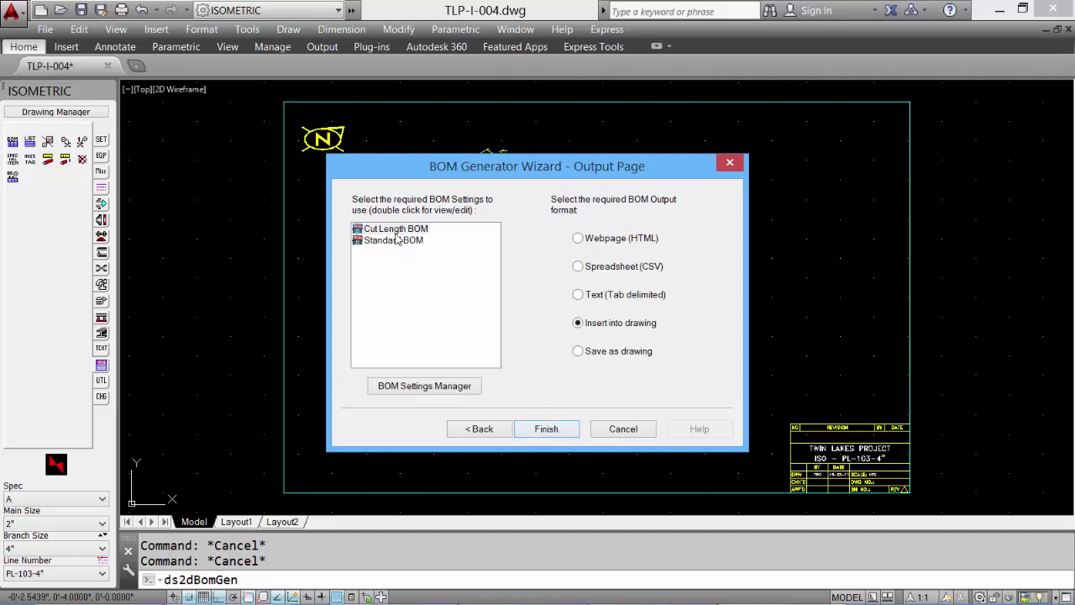
Step: Use the Cut Length BOM settings, place the table top-right, and agree to add balloons
click(397, 234)
click(546, 430)
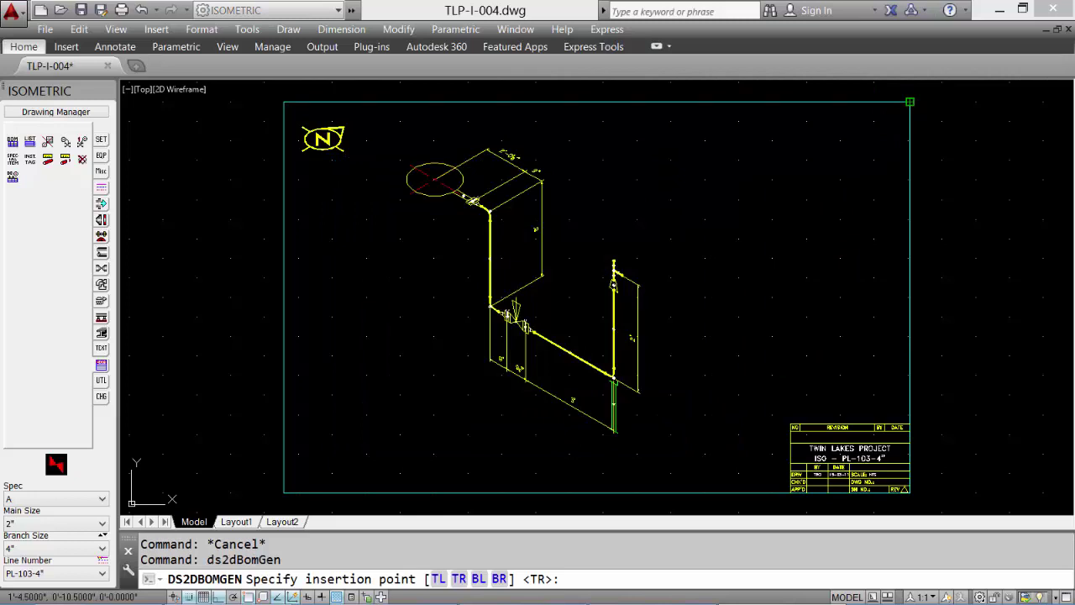
click(901, 119)
click(583, 349)
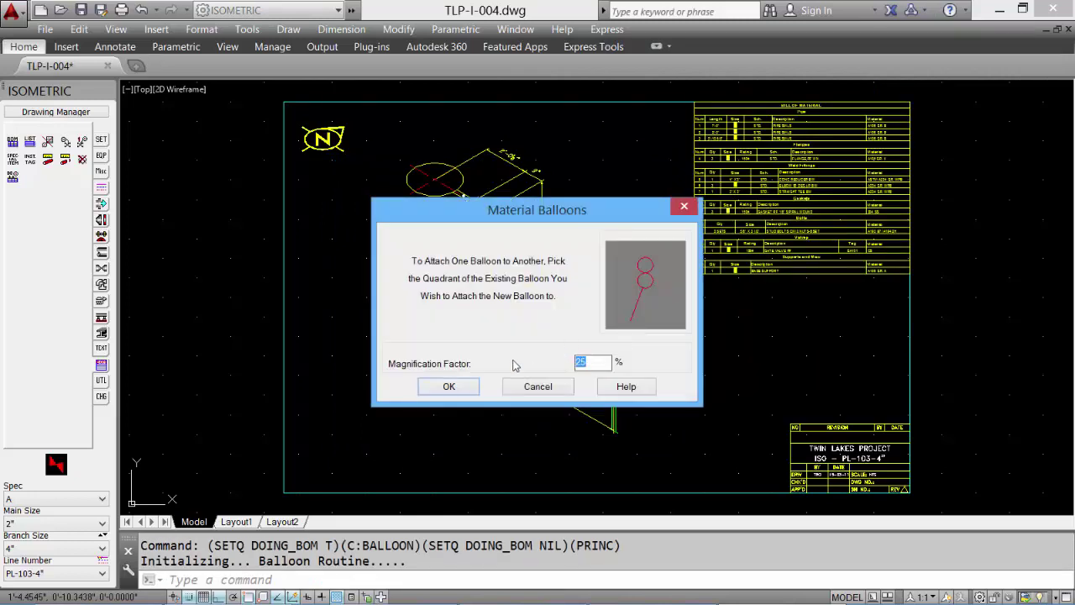
Step: Place balloons 7, 11, 4 and 9 at 25% magnification beside their components and confirm completion
click(449, 388)
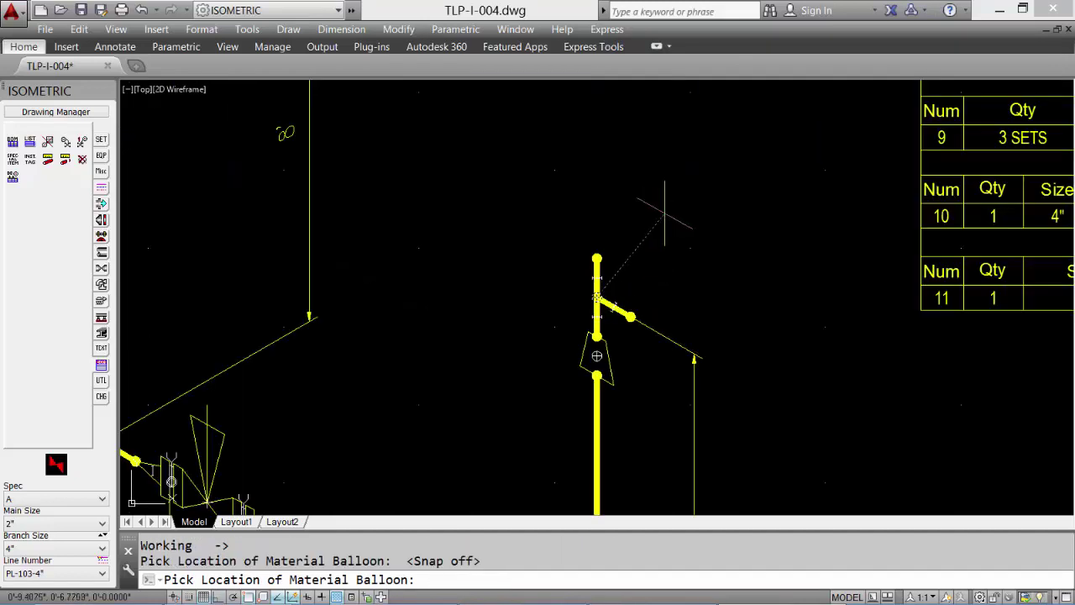
click(596, 355)
click(596, 355)
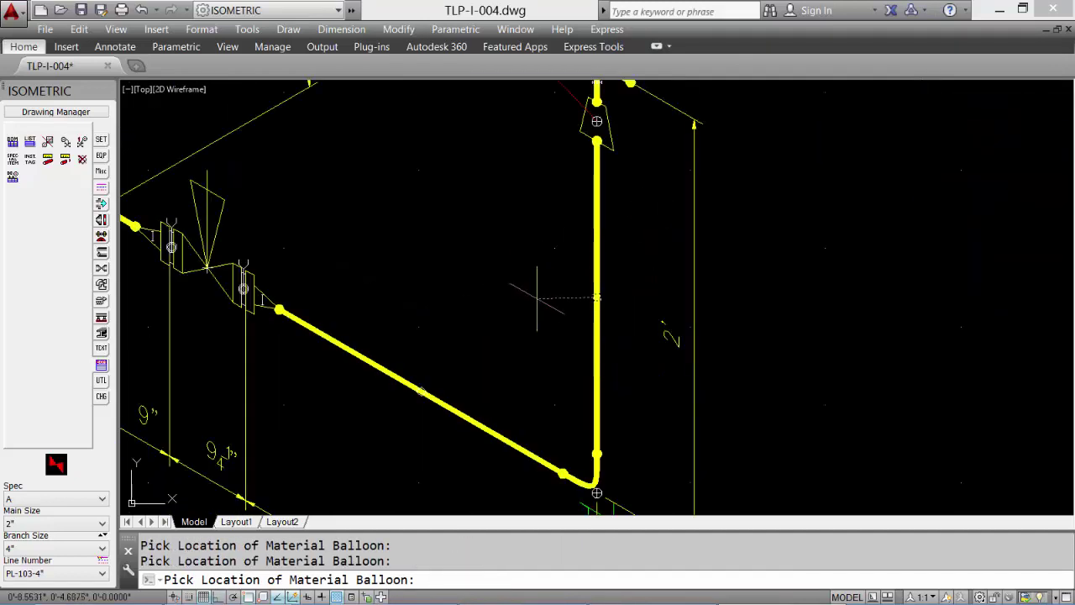
click(557, 180)
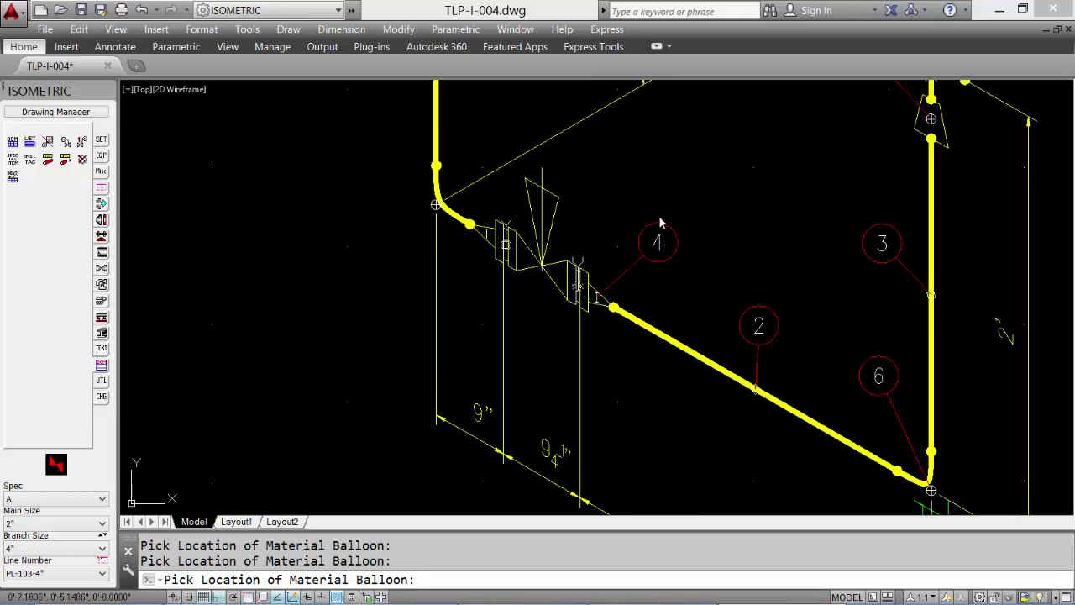
click(658, 243)
click(658, 163)
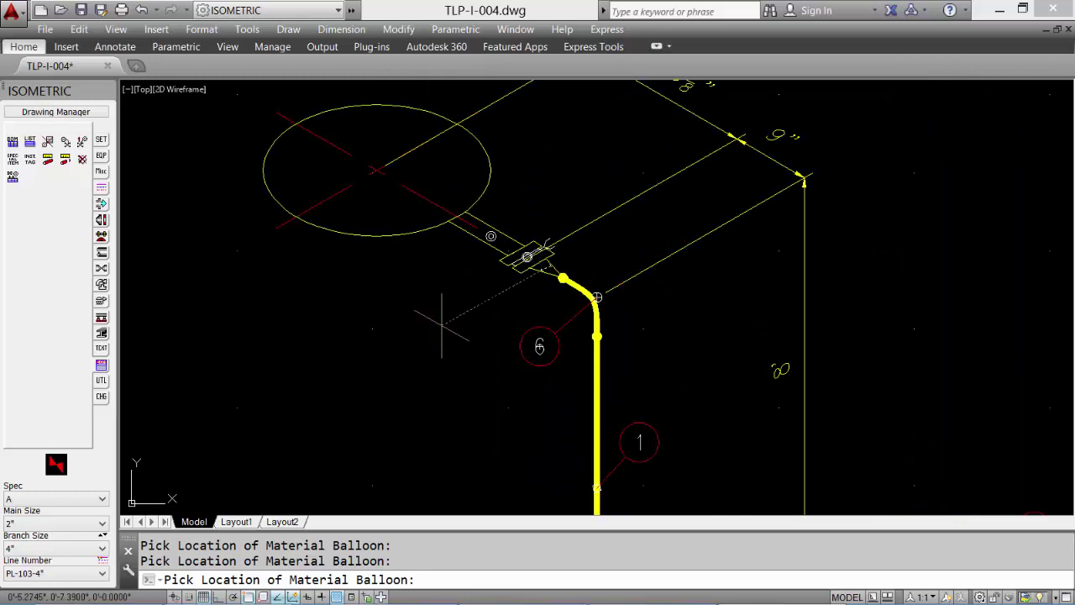
click(421, 310)
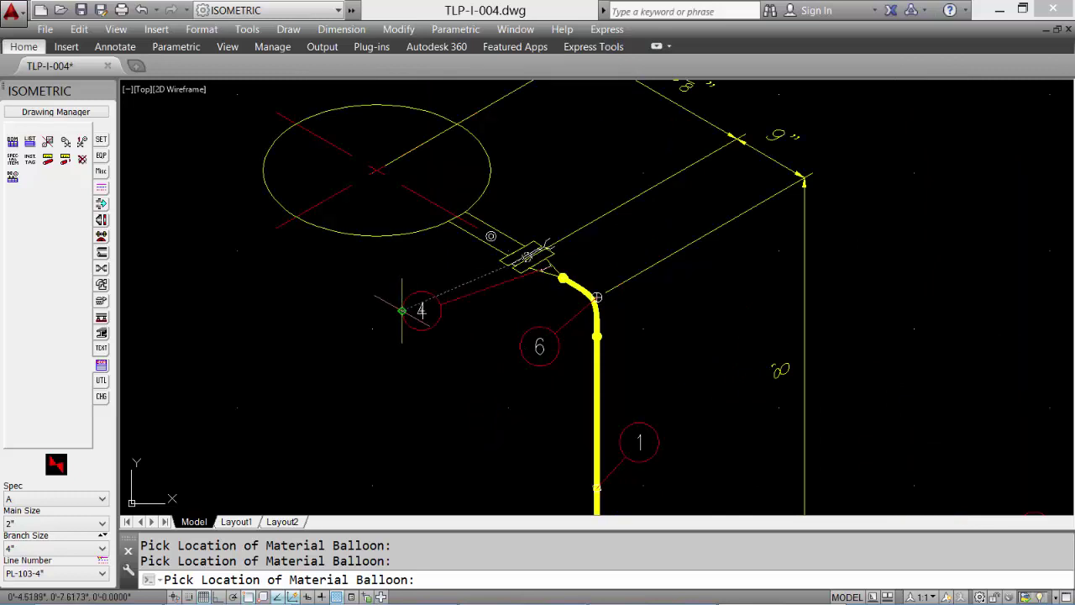
click(363, 310)
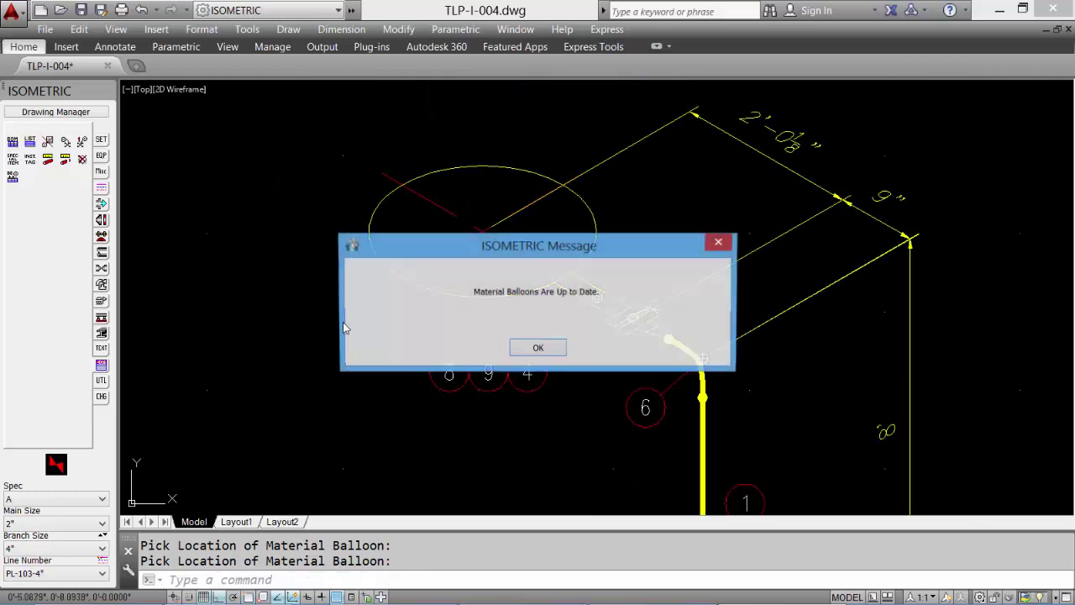
click(539, 349)
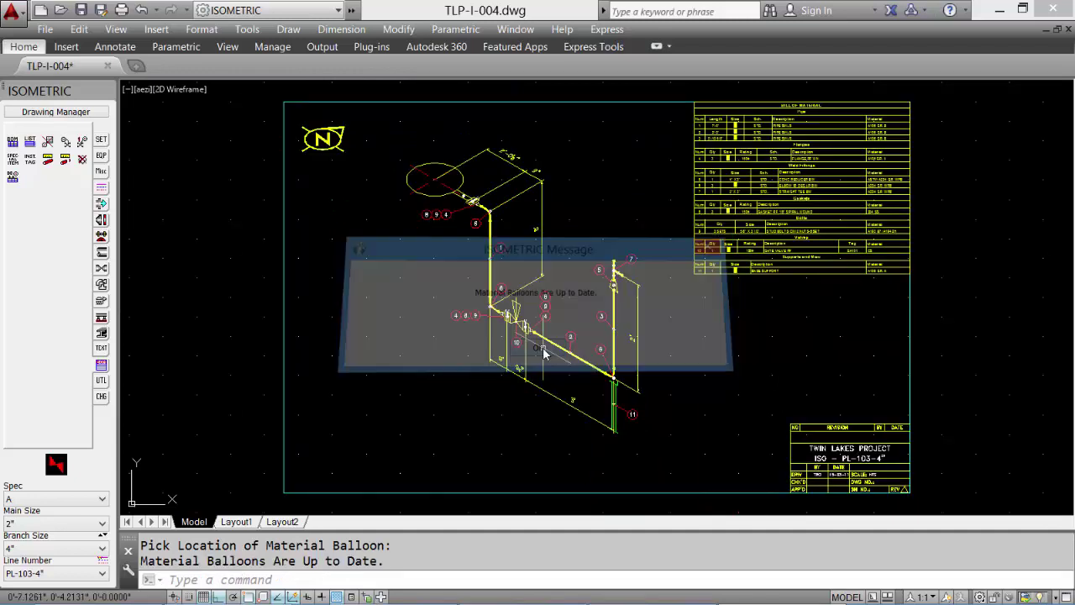
text(Z)
key(Return)
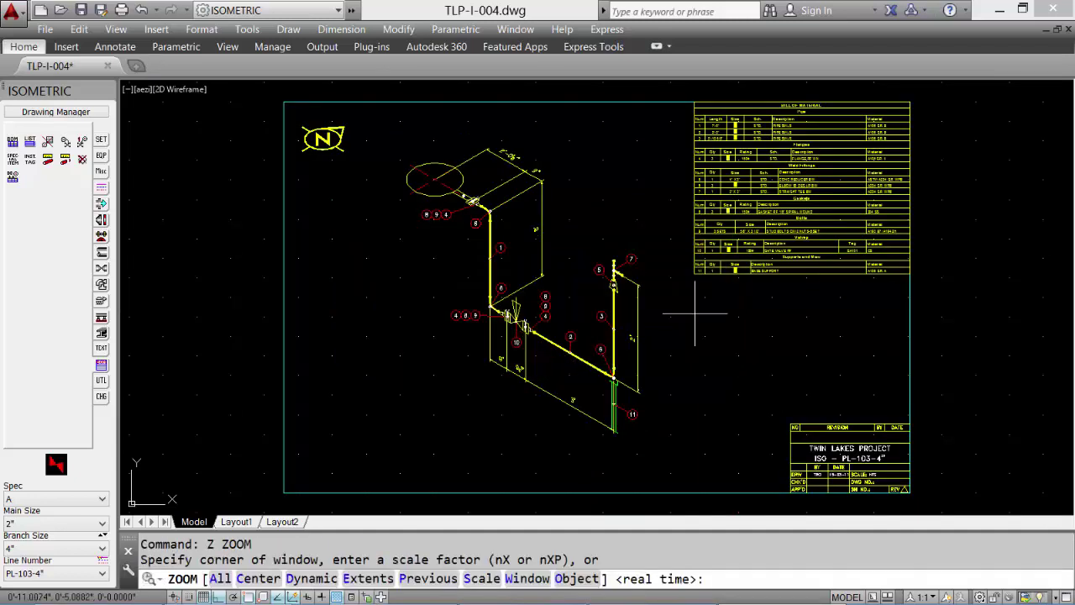
click(683, 97)
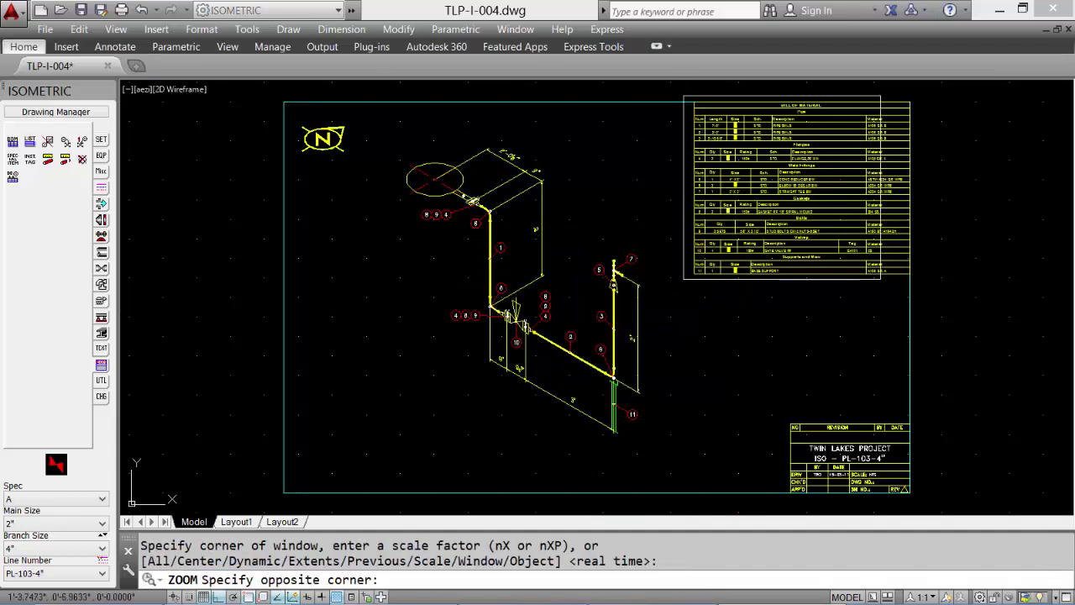
click(912, 280)
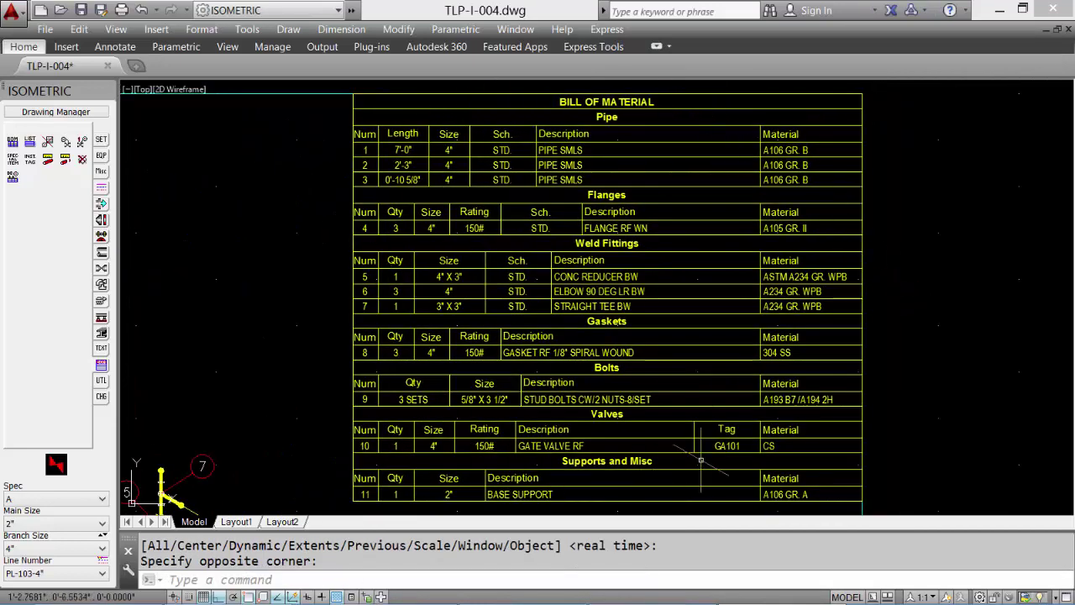
text(Z)
key(Return)
text(P)
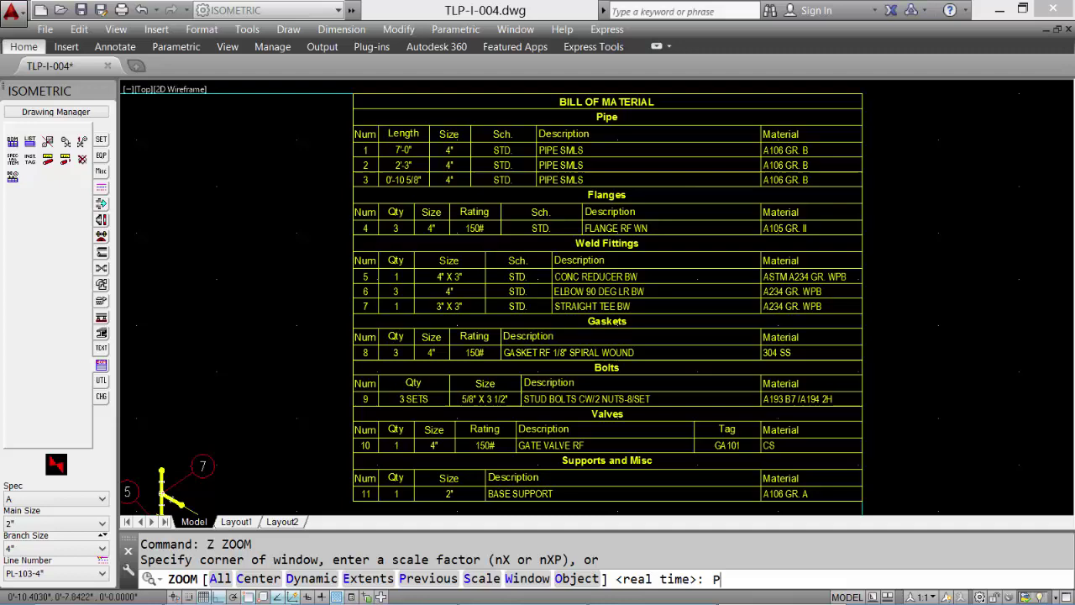
key(Return)
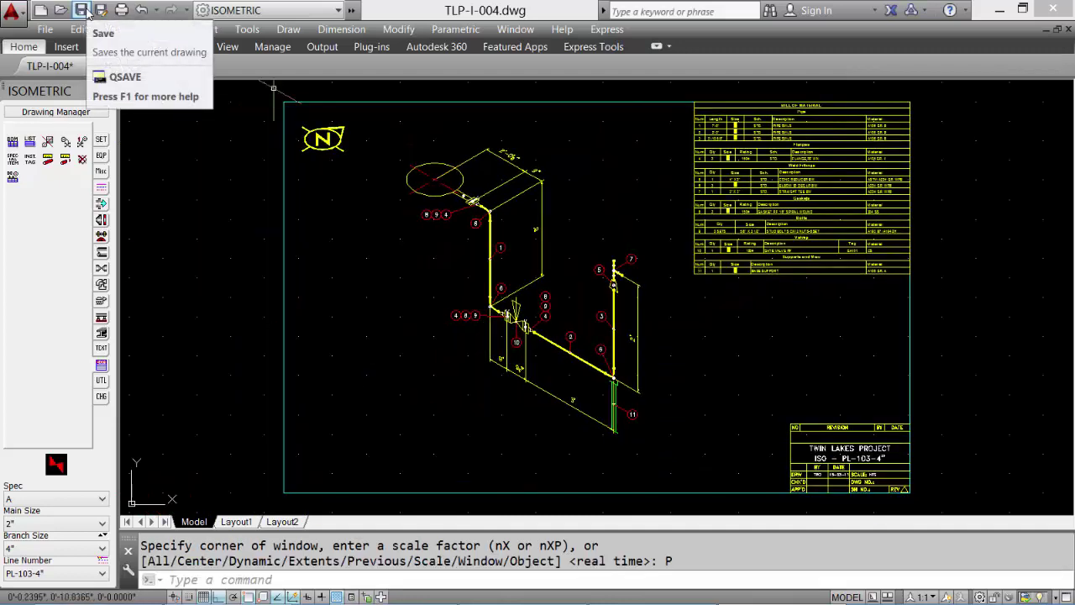
Step: Save TLP-I-004 and bring up the application menu to exit
click(83, 10)
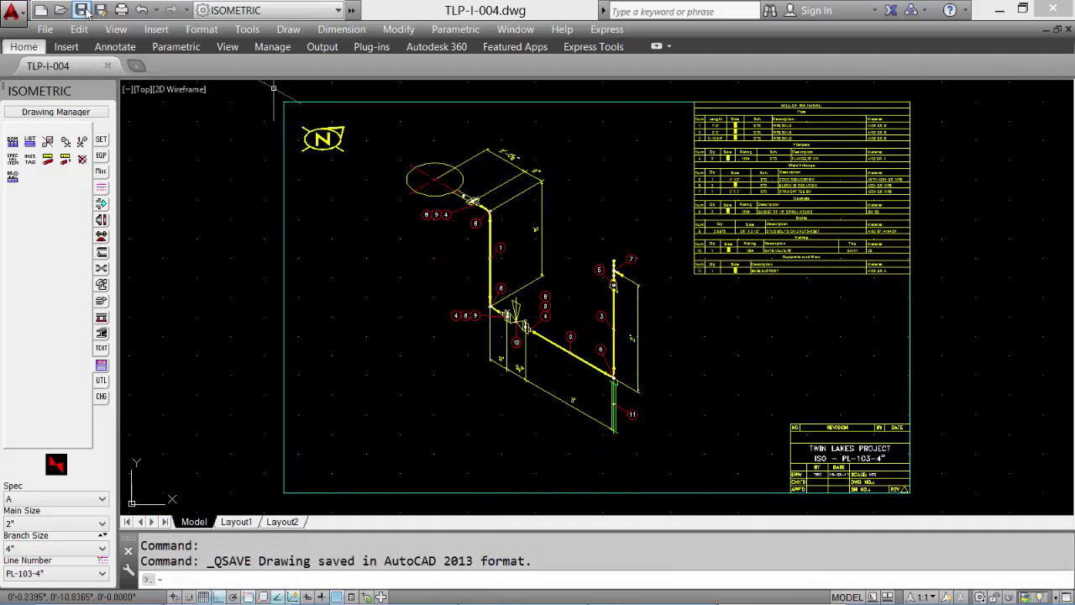
click(46, 29)
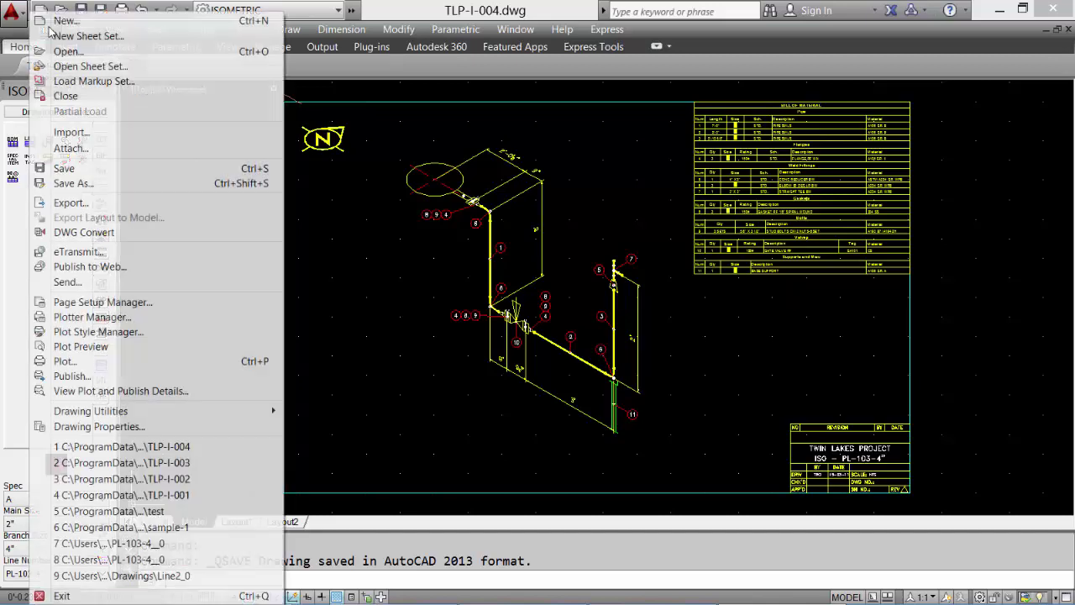